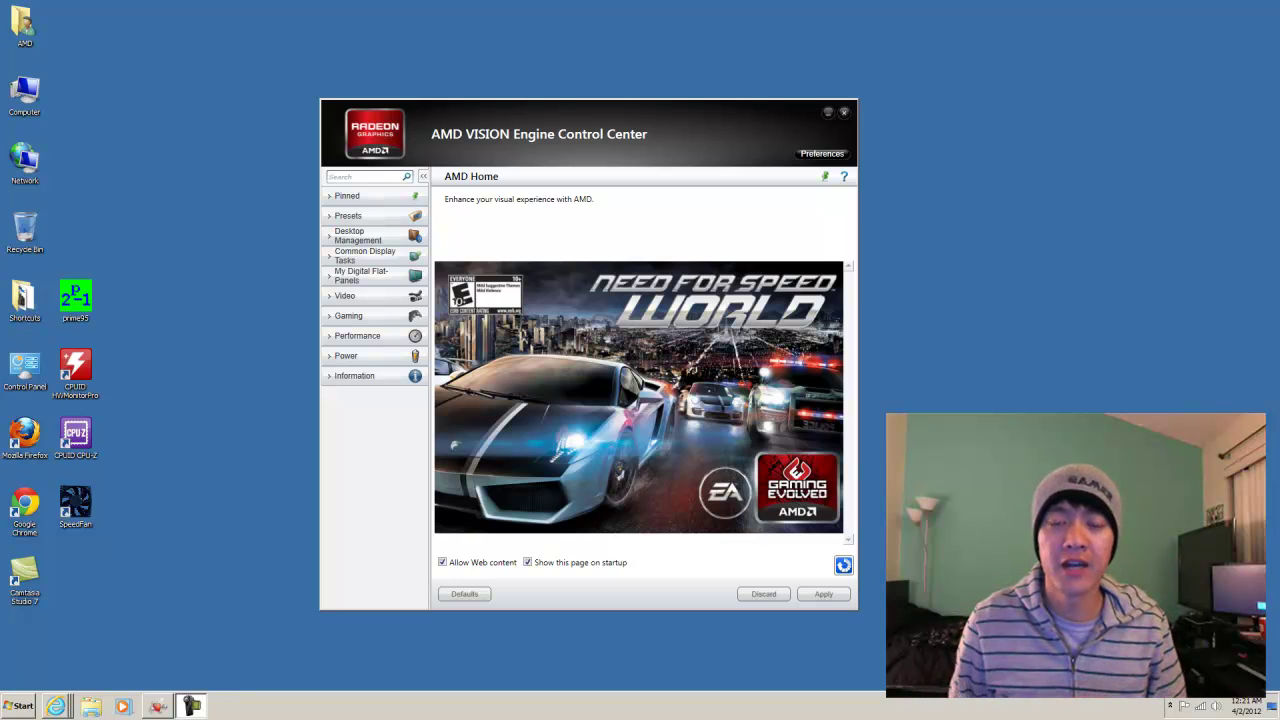
Bring up the desktop context menu and nudge the AMD control center window slightly.
right_click(895, 132)
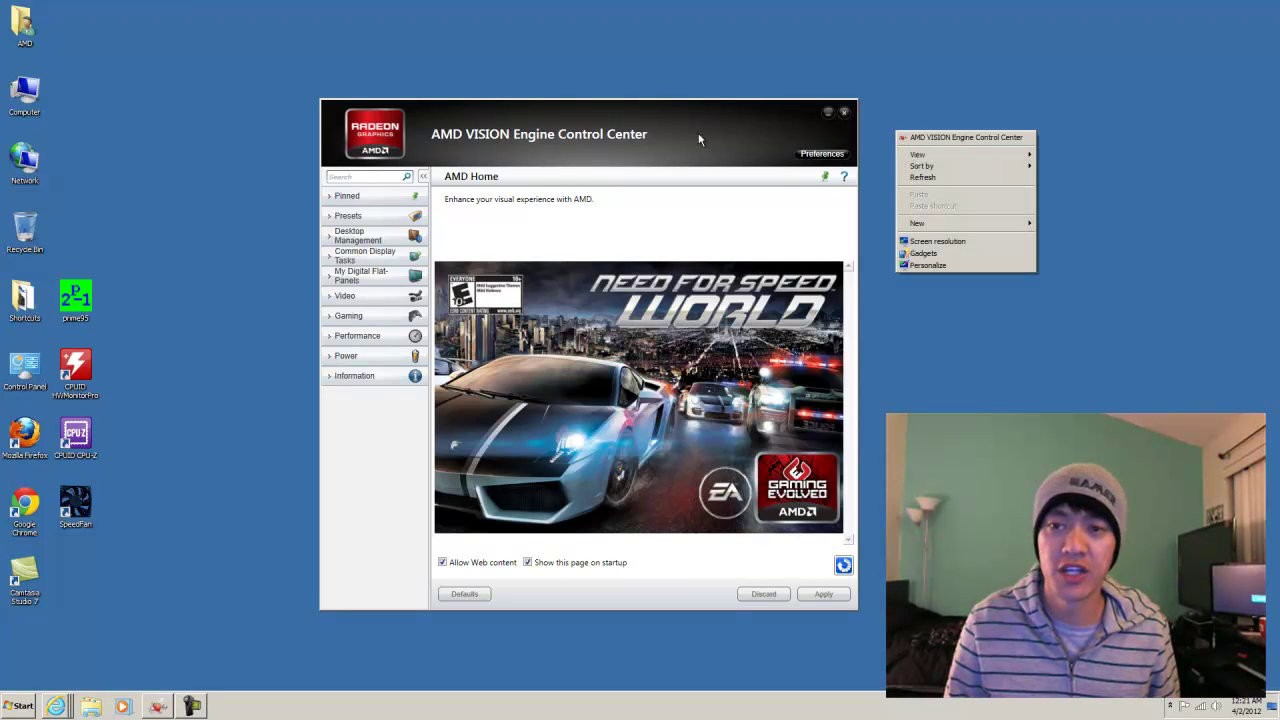
mouse_move(690, 128)
left_mouse_down()
mouse_move(756, 133)
mouse_move(741, 116)
left_mouse_up()
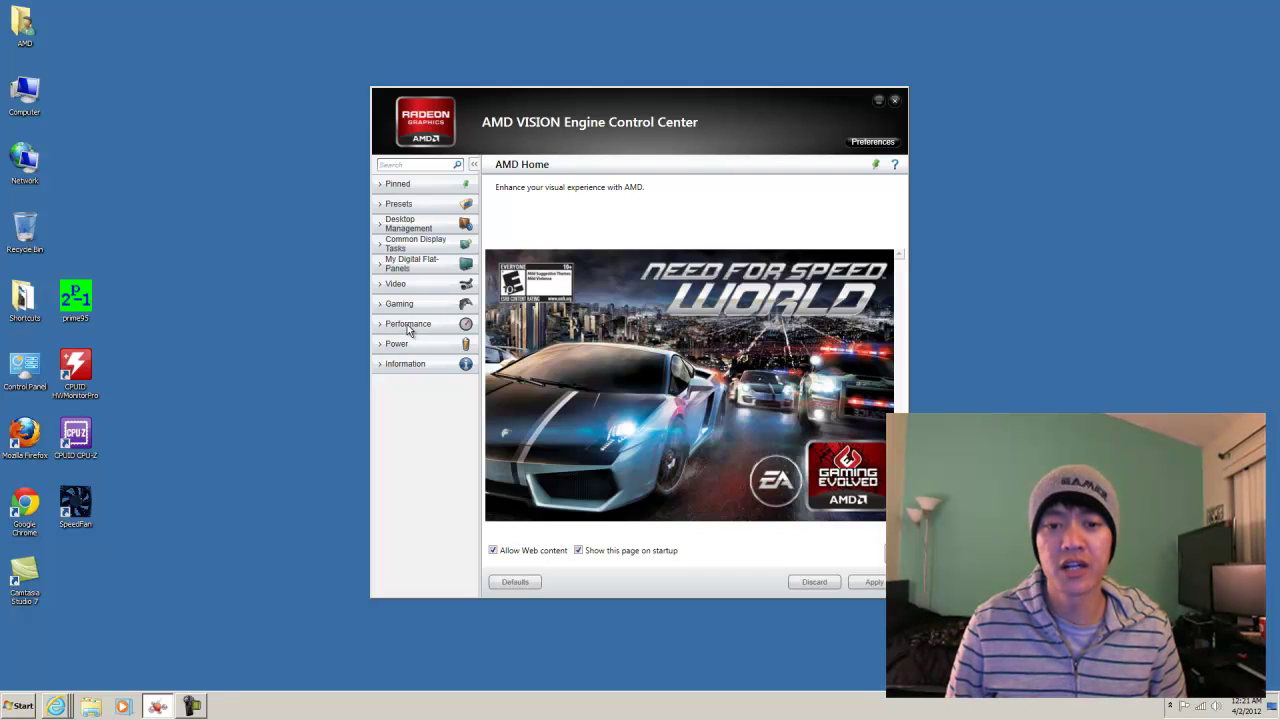
Launch CPU-Z from the desktop and place its window in the top-left corner.
double_click(88, 440)
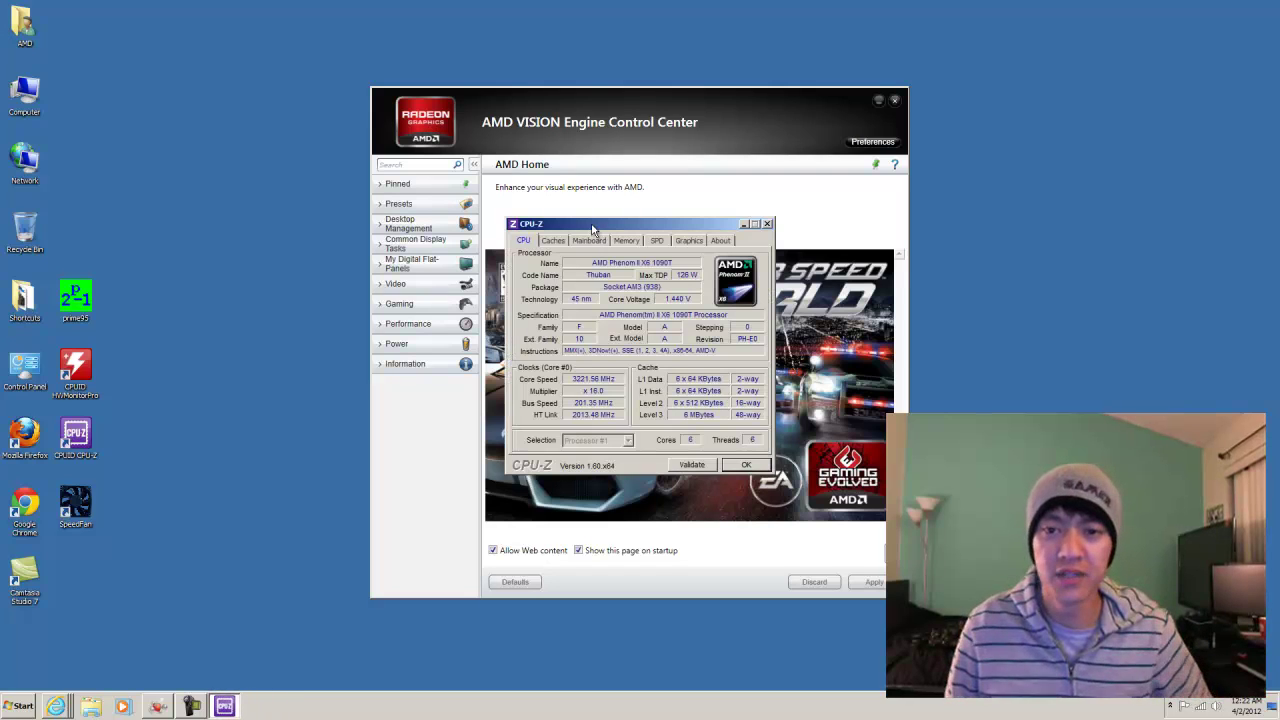
left_click_drag(592, 228, 123, 28)
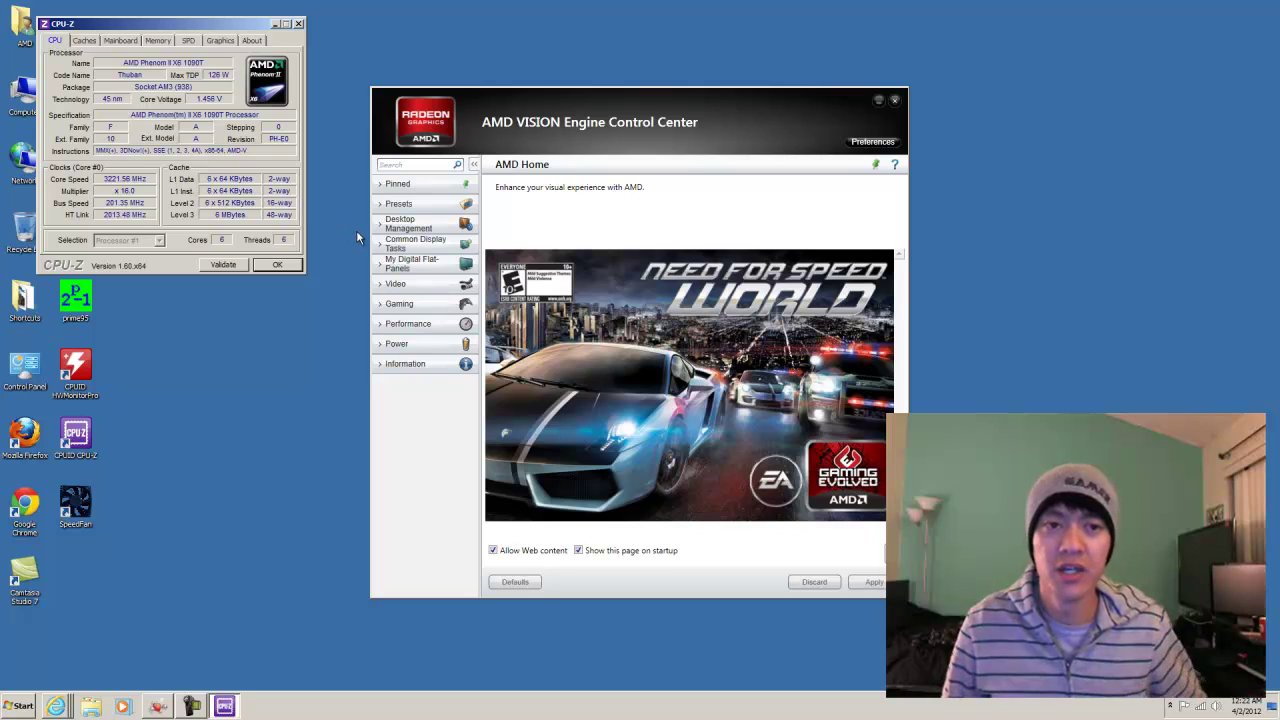
Expand Performance in the sidebar and go to the Graphics Overdrive page.
left_click(398, 327)
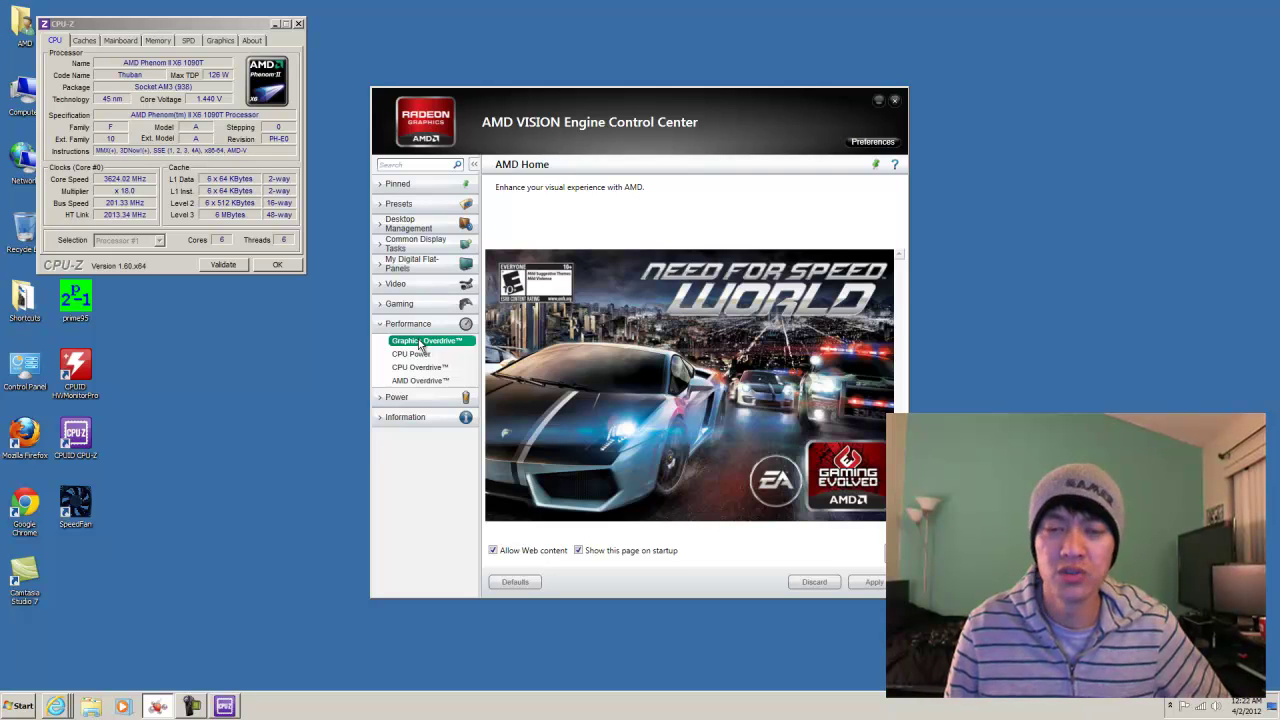
left_click(420, 342)
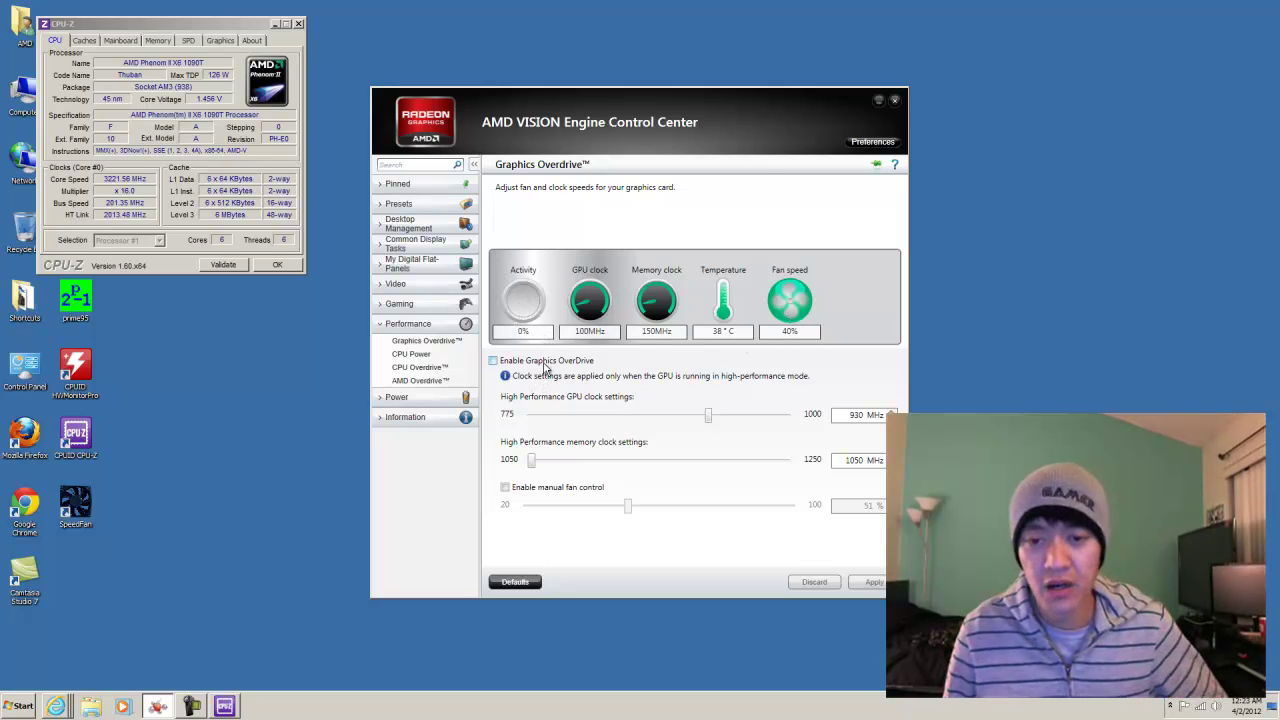
Enable Graphics OverDrive, step the GPU clock up to 950 MHz, and apply the new clocks.
left_click(493, 361)
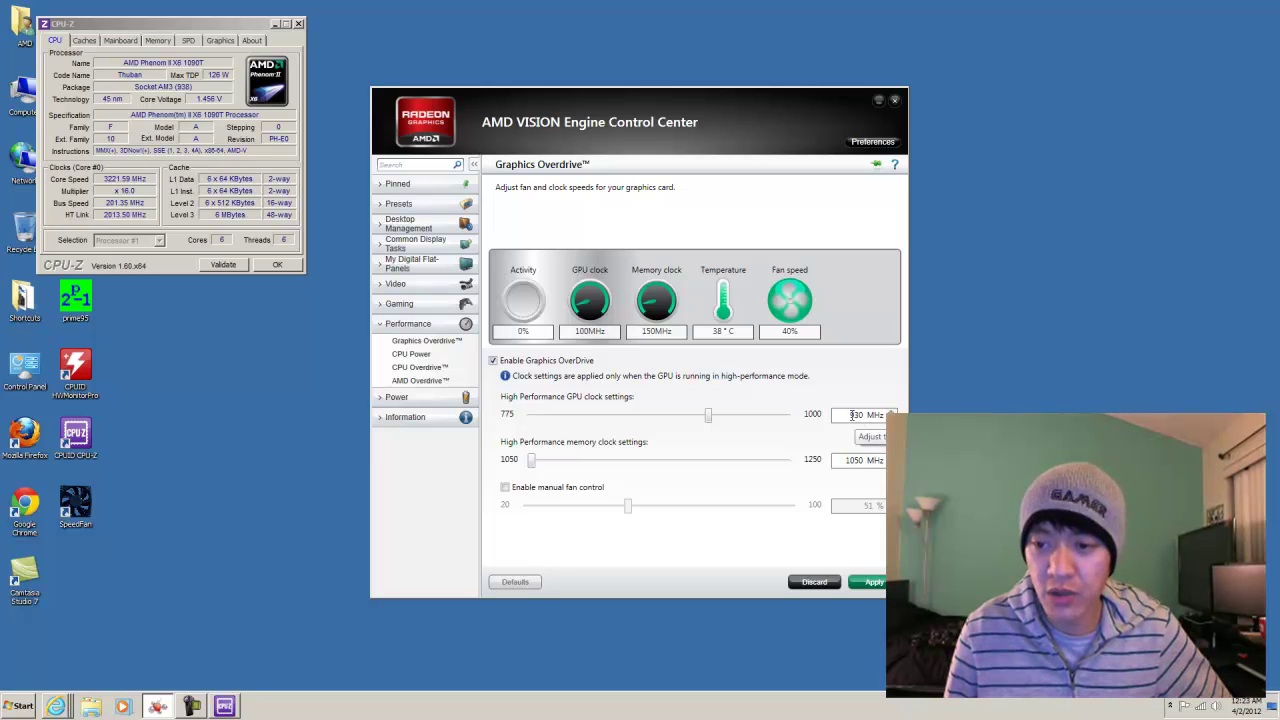
left_click(891, 412)
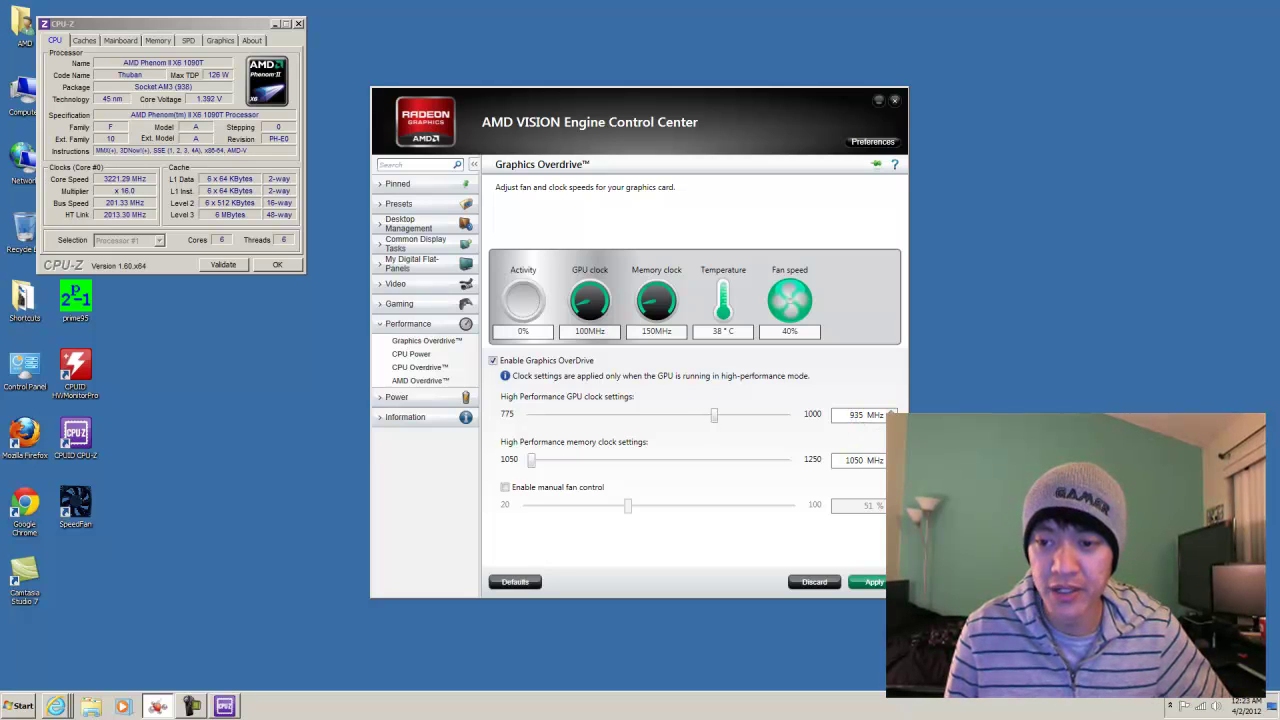
left_click(891, 412)
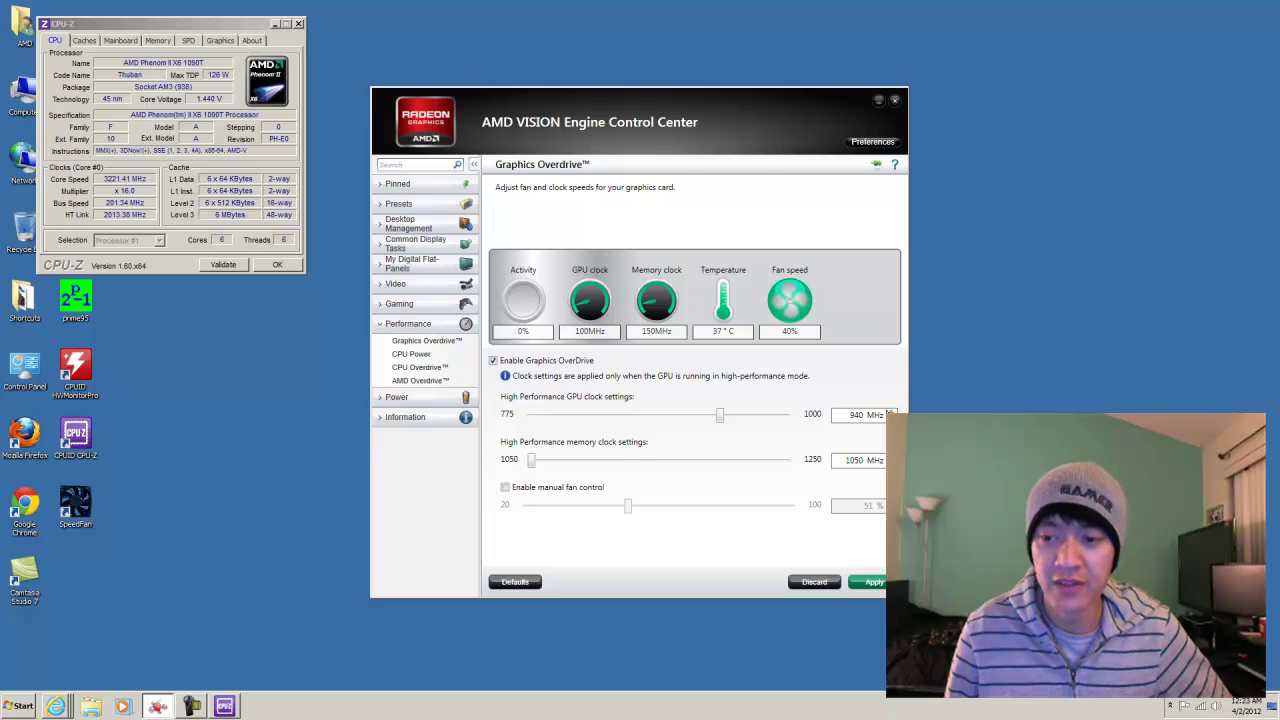
left_click(891, 412)
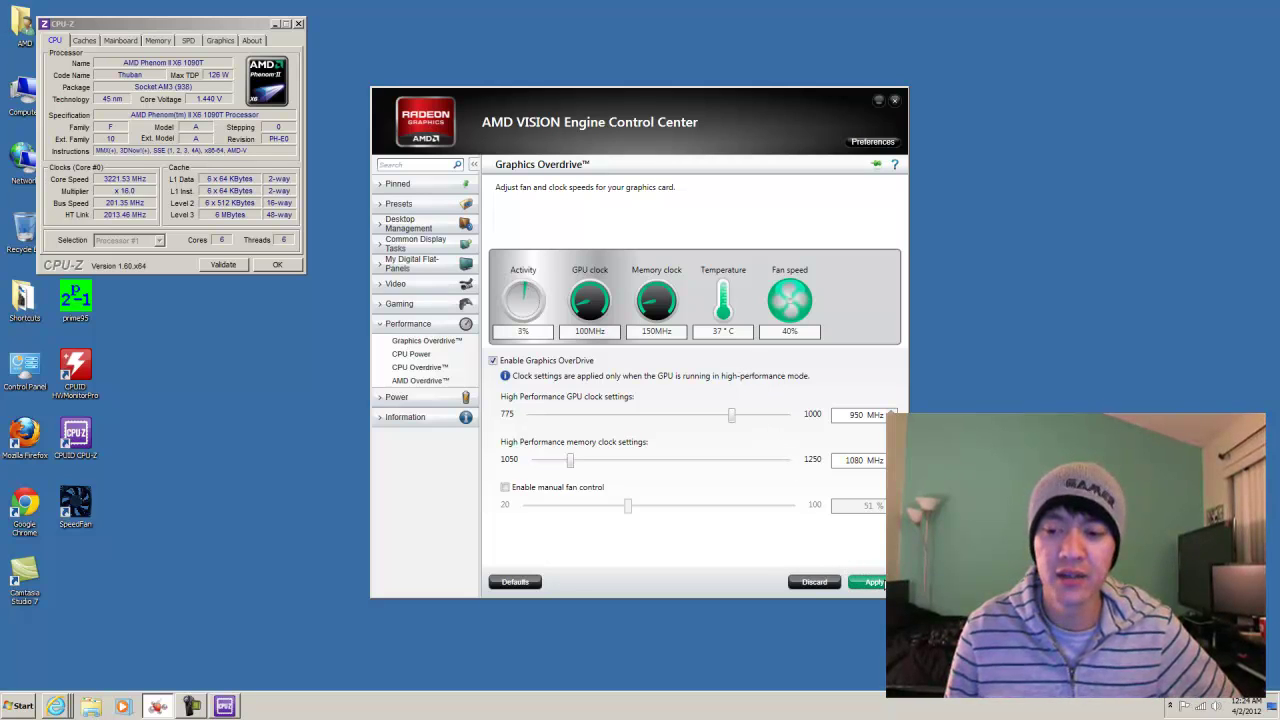
left_click(876, 583)
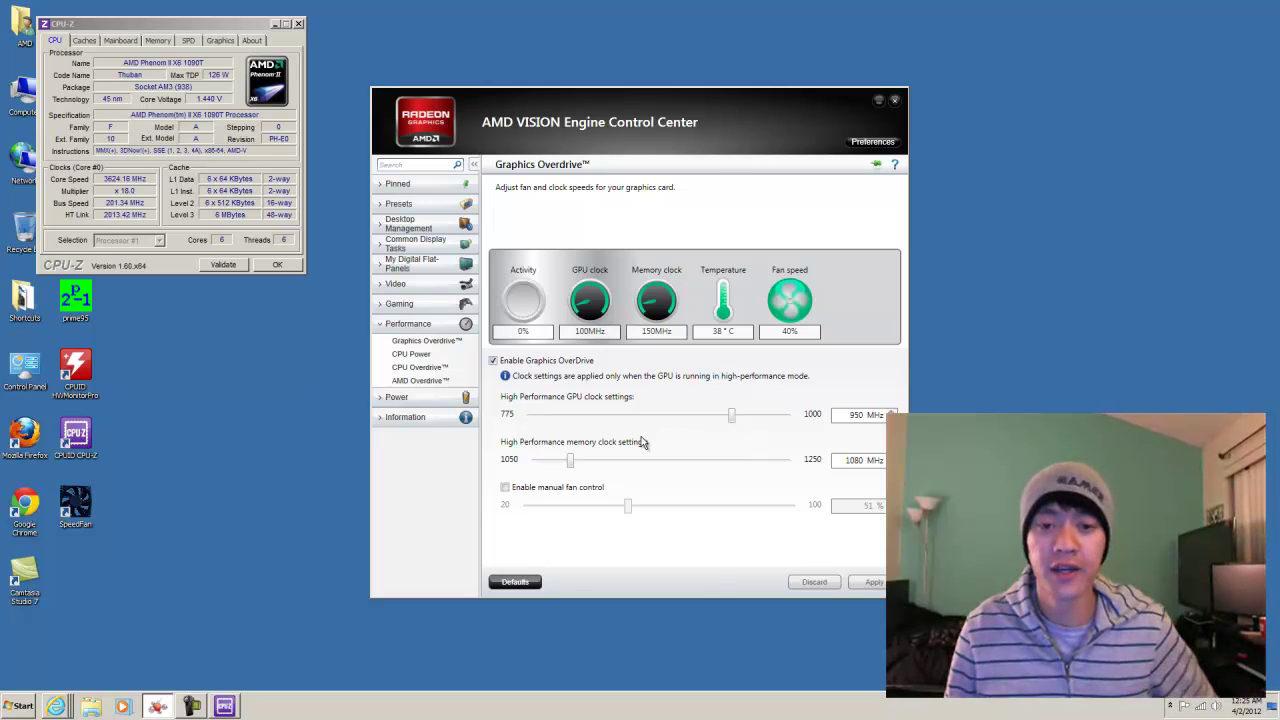
On the CPU Power page, try the speed sliders at 85%/93%, then restore both to 100%.
left_click(416, 358)
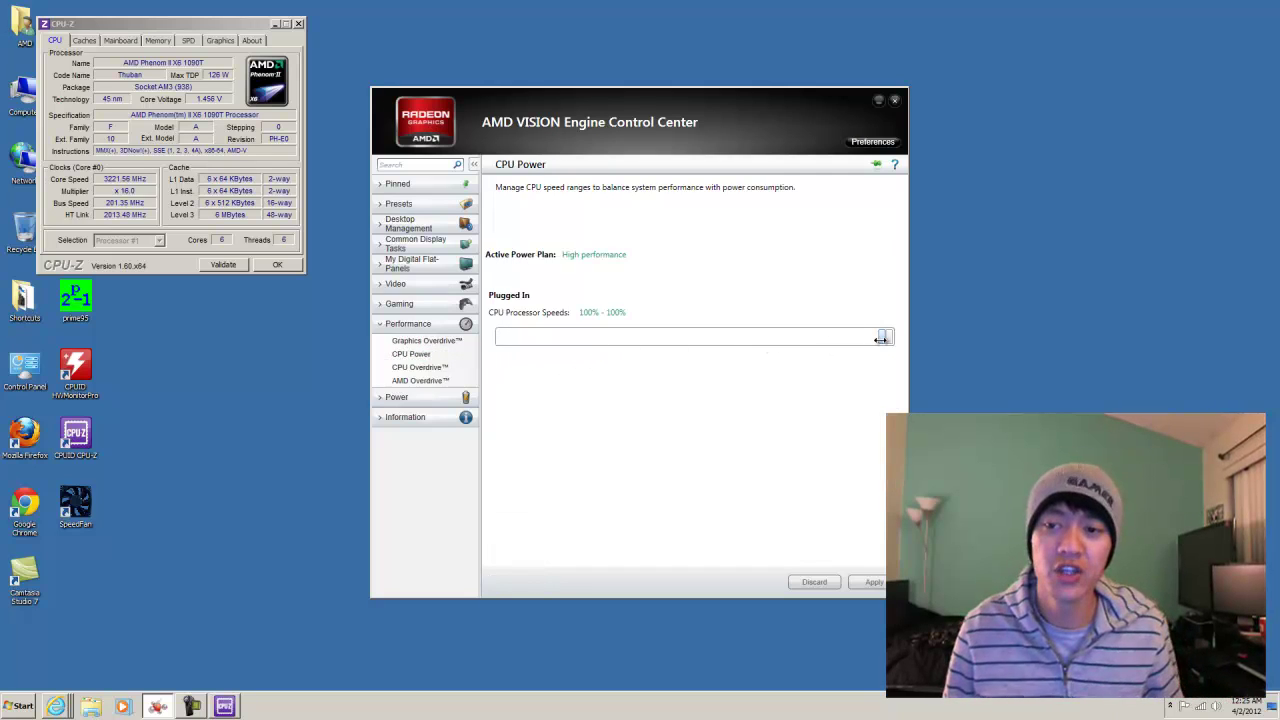
left_click_drag(881, 338, 810, 340)
left_click_drag(887, 340, 851, 338)
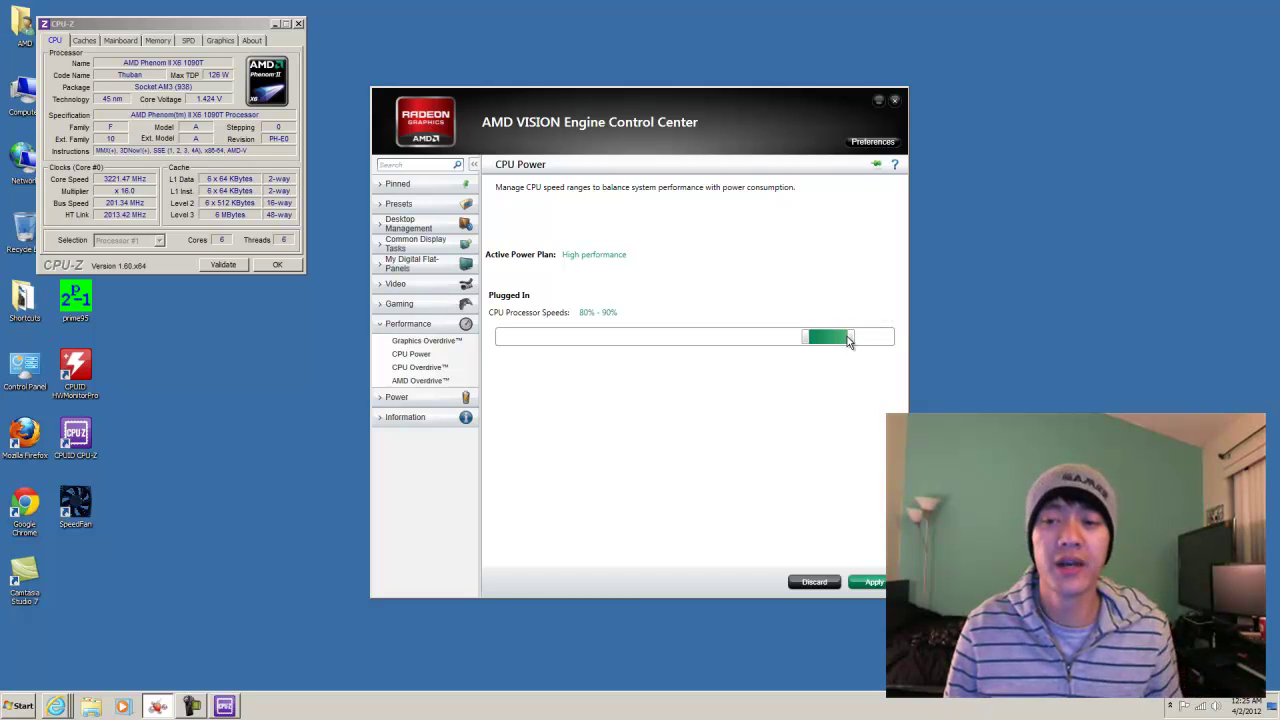
left_click_drag(846, 337, 890, 337)
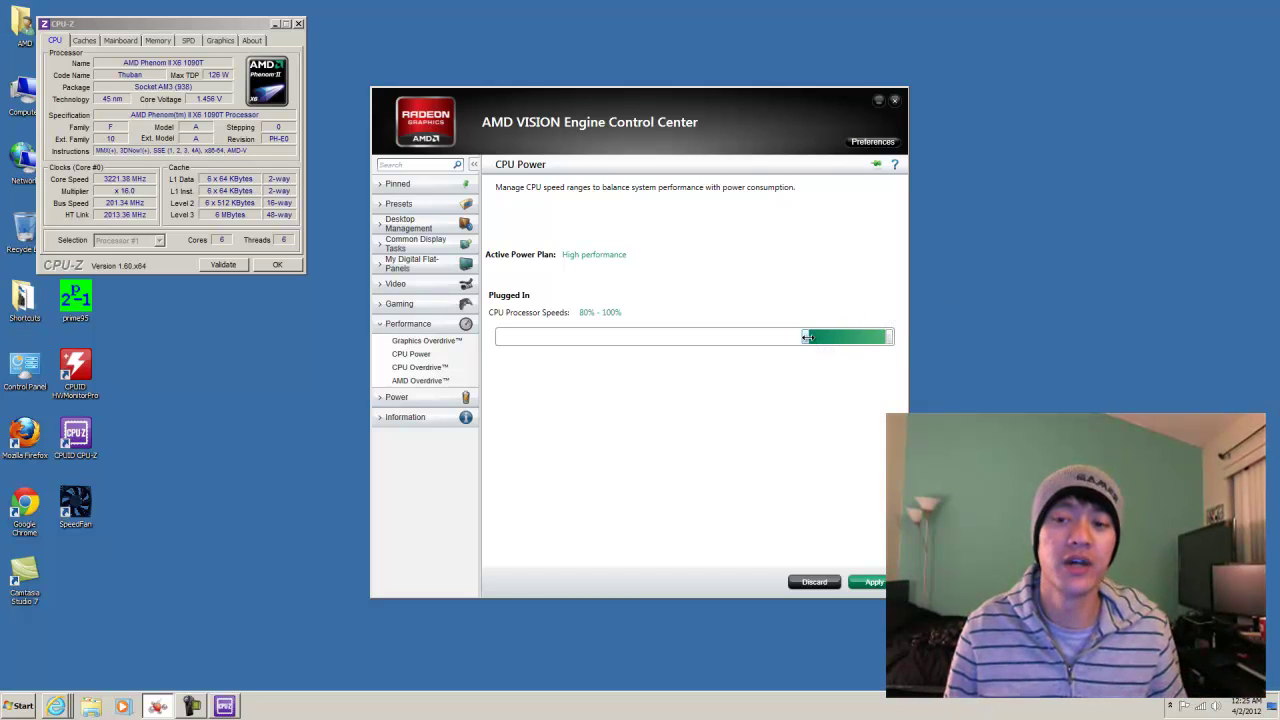
left_click_drag(807, 337, 885, 337)
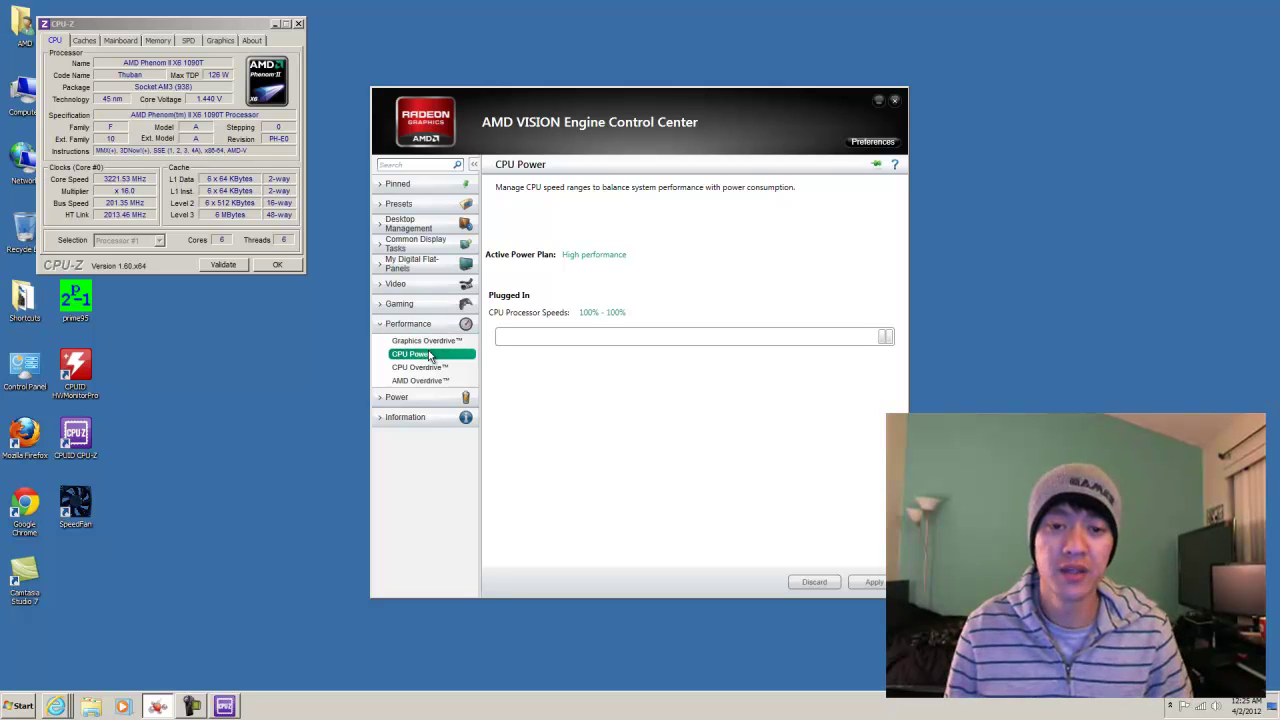
Go to the CPU Overdrive page under Performance.
left_click(432, 372)
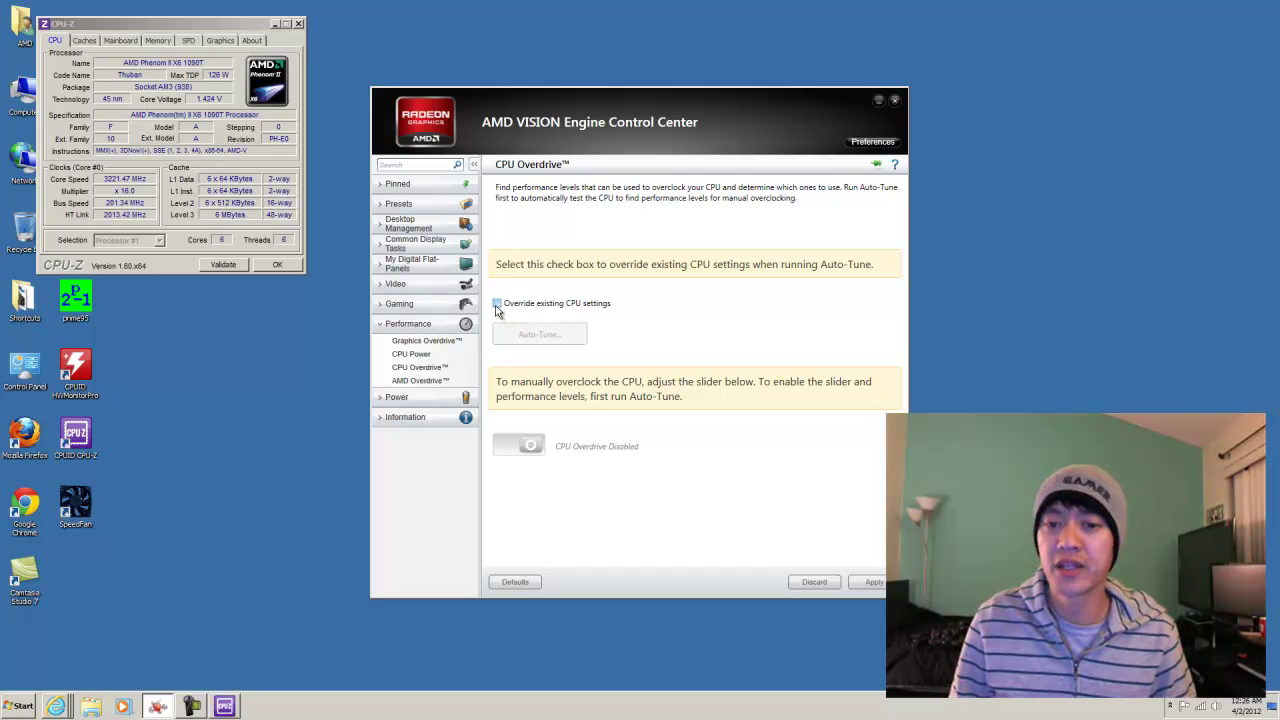
Allow overriding CPU settings, accept the warning, and start the Auto-Tune CPU frequency test.
left_click(497, 306)
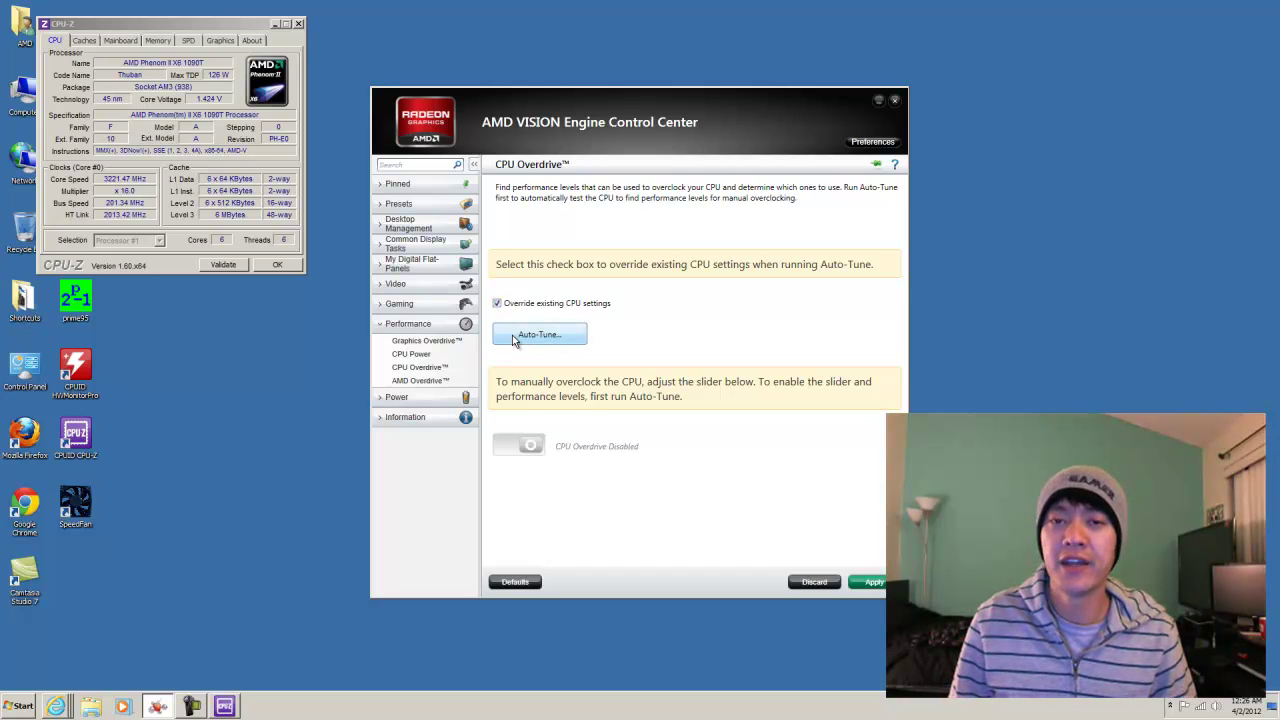
left_click(515, 338)
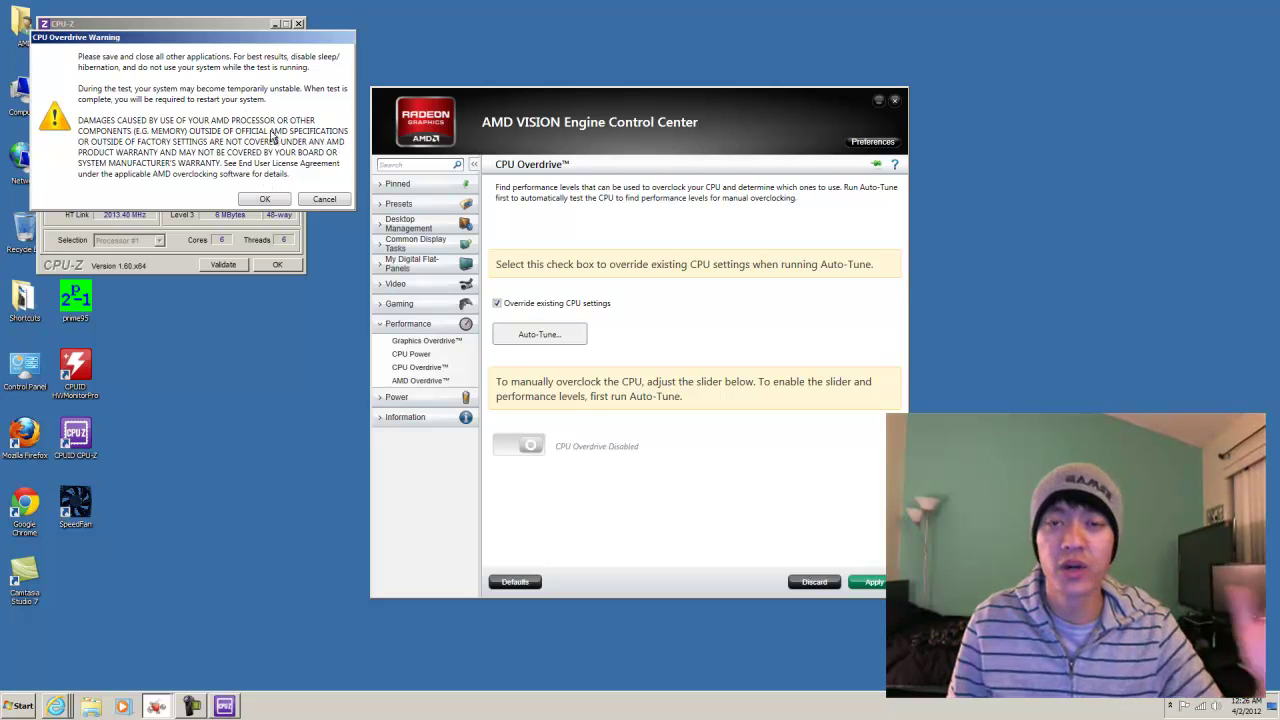
left_click(266, 199)
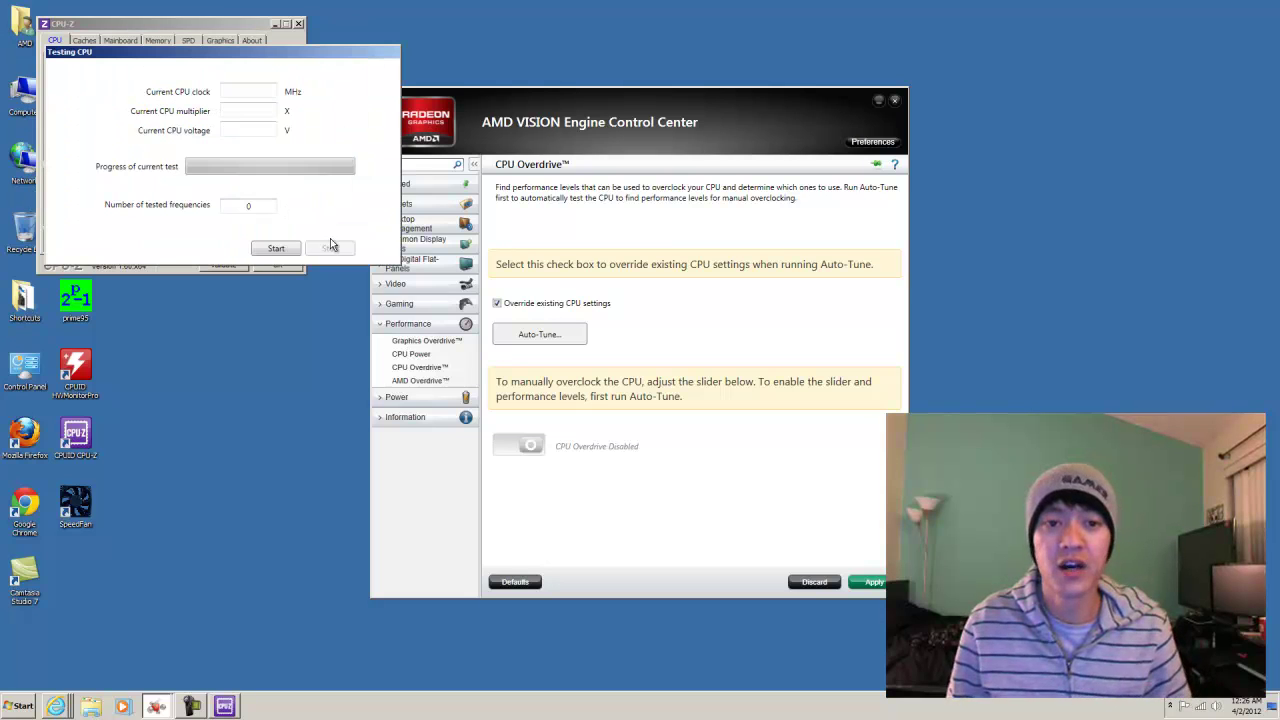
mouse_move(102, 56)
left_mouse_down()
mouse_move(215, 100)
mouse_move(655, 105)
left_mouse_up()
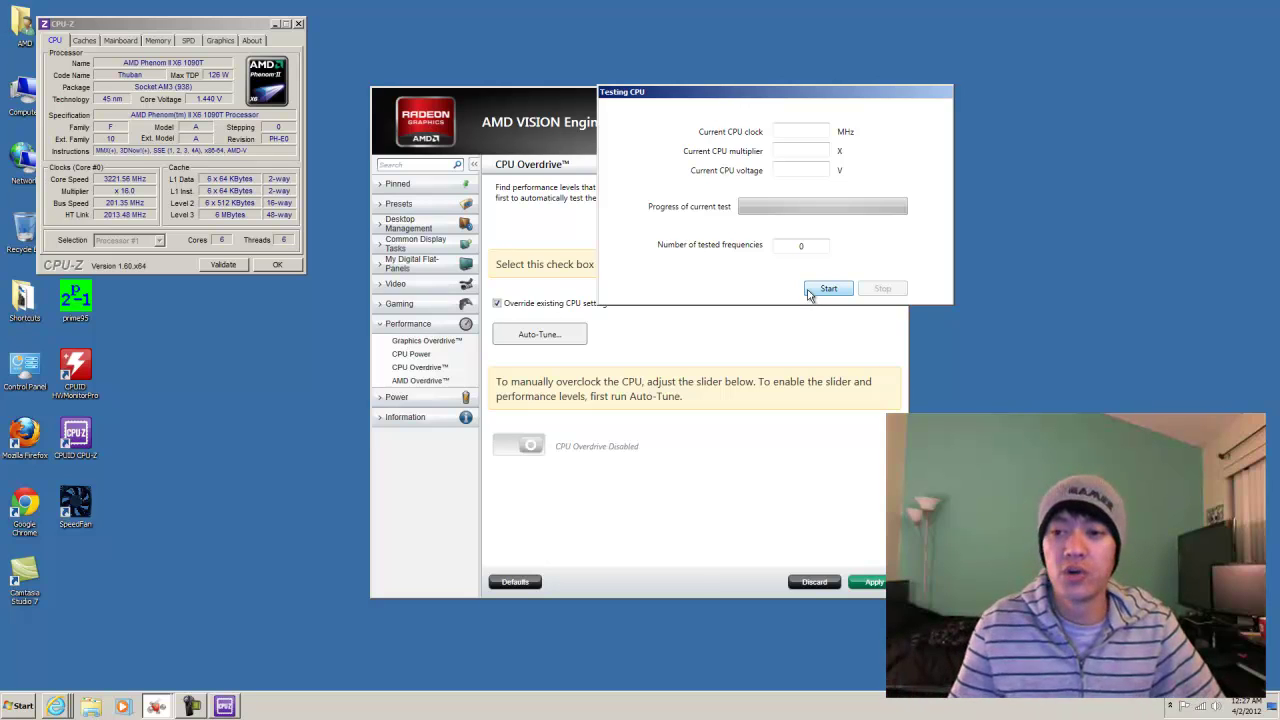
left_click(834, 288)
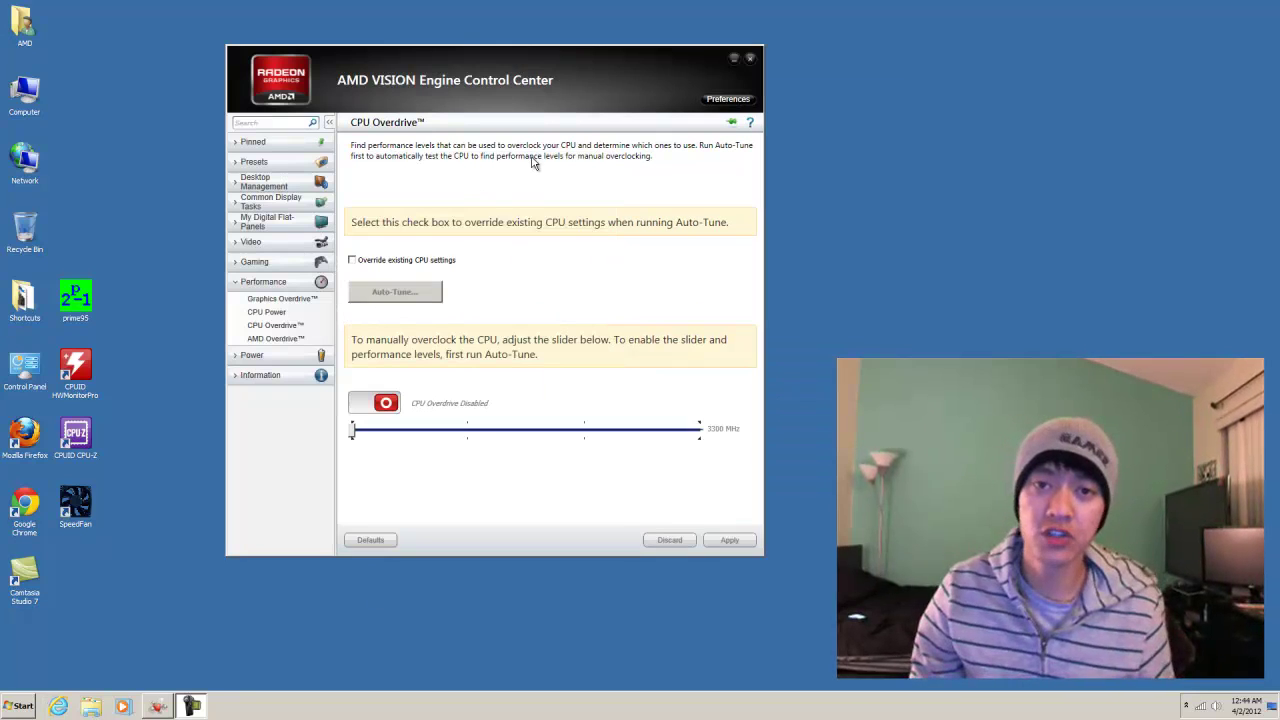
Nudge the window and switch CPU Overdrive to Enabled for manual clock control.
left_click_drag(551, 75, 561, 70)
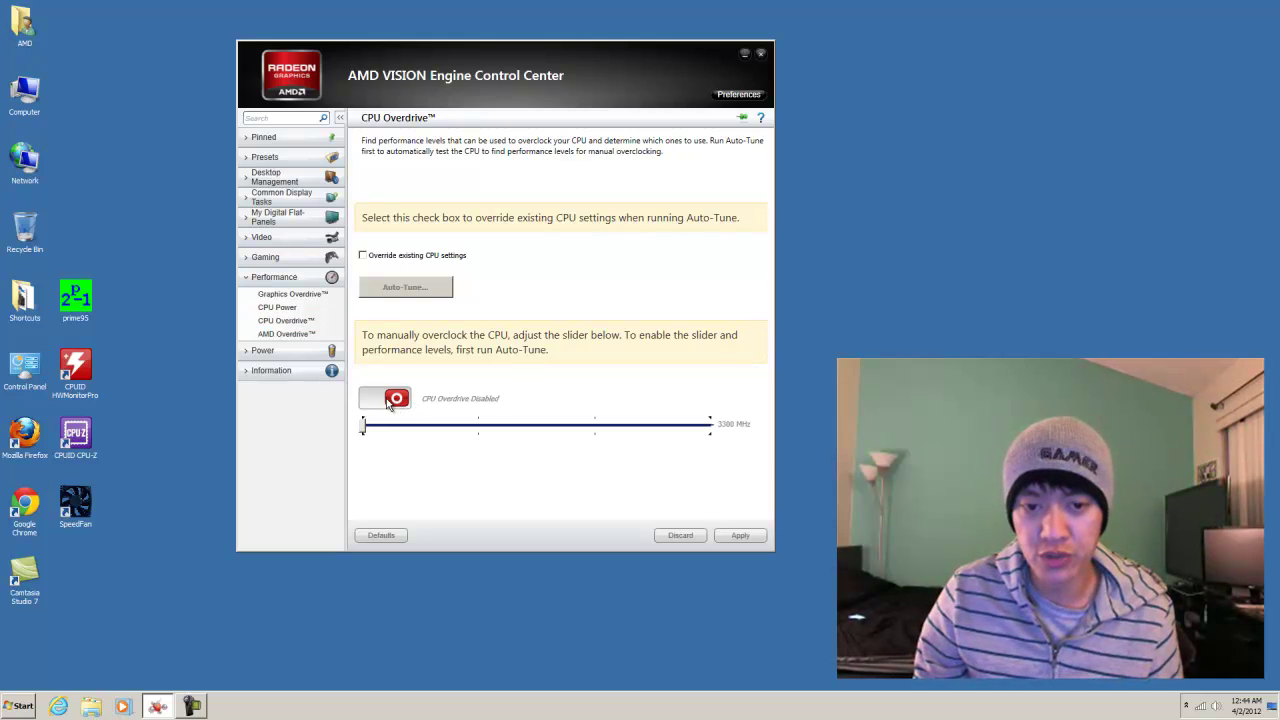
left_click(388, 401)
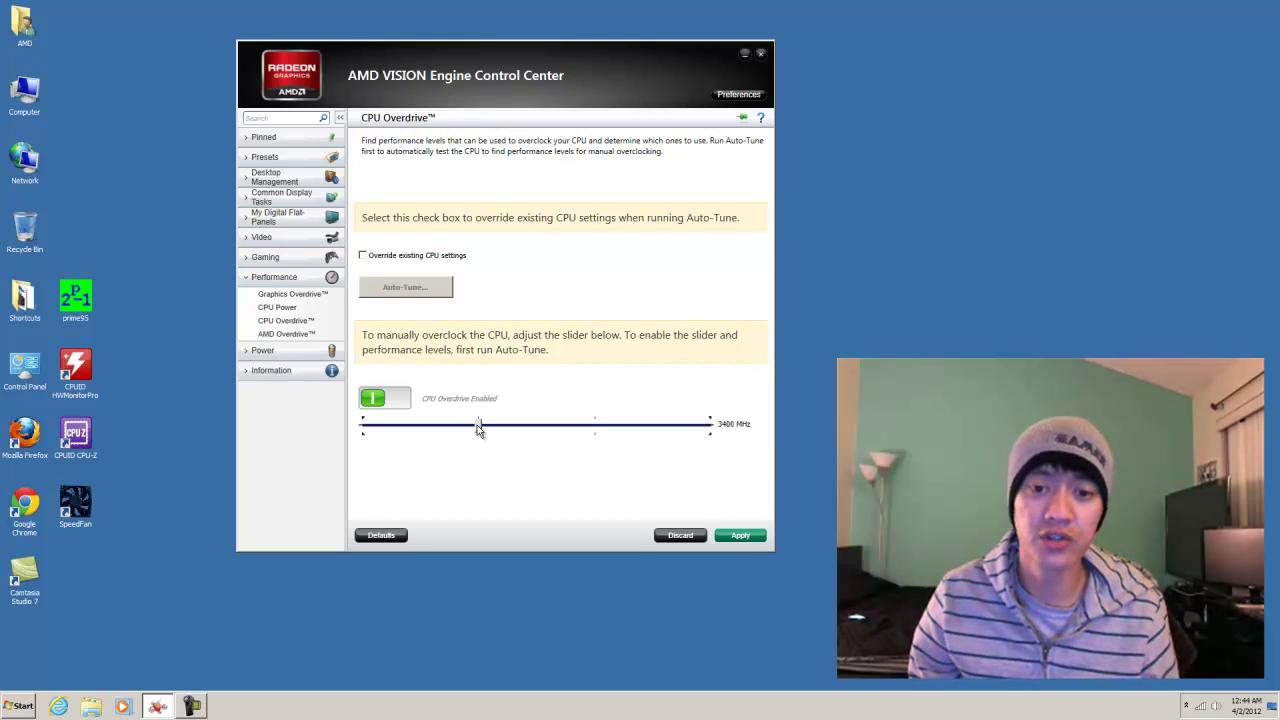
Set the manual CPU Overdrive level to its 3600 MHz maximum and apply it.
left_click_drag(477, 425, 707, 434)
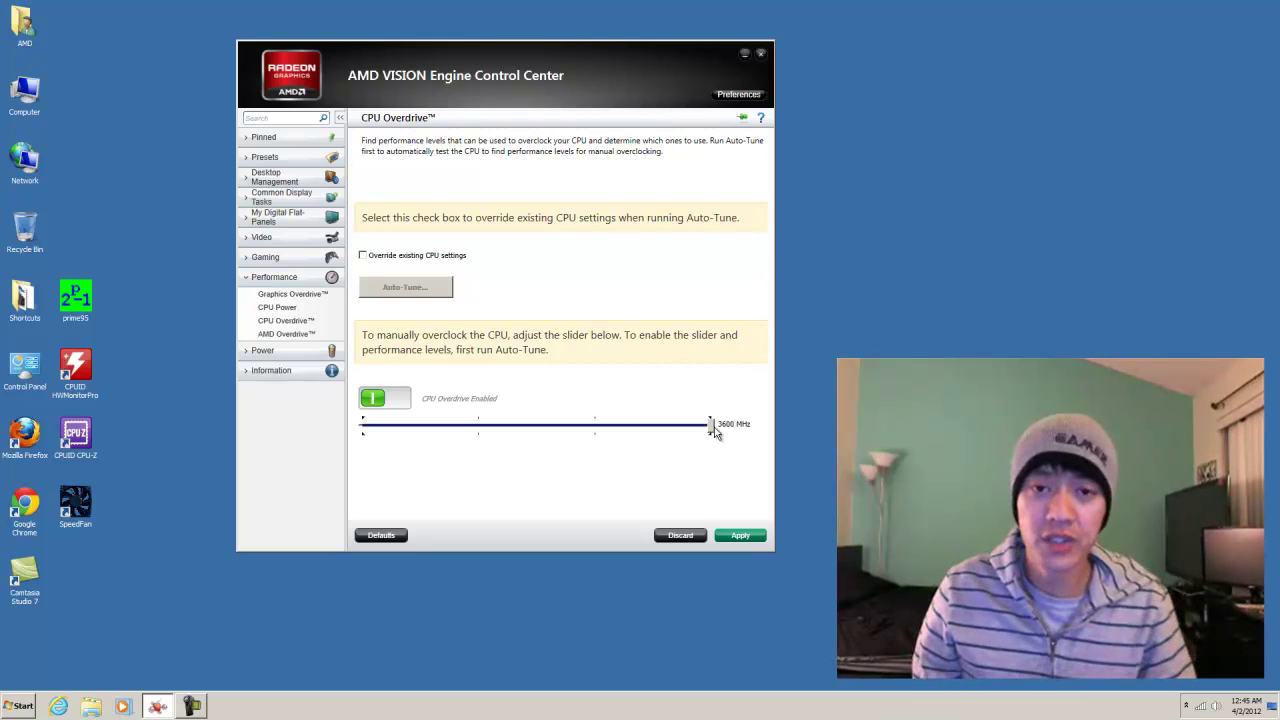
left_click(740, 537)
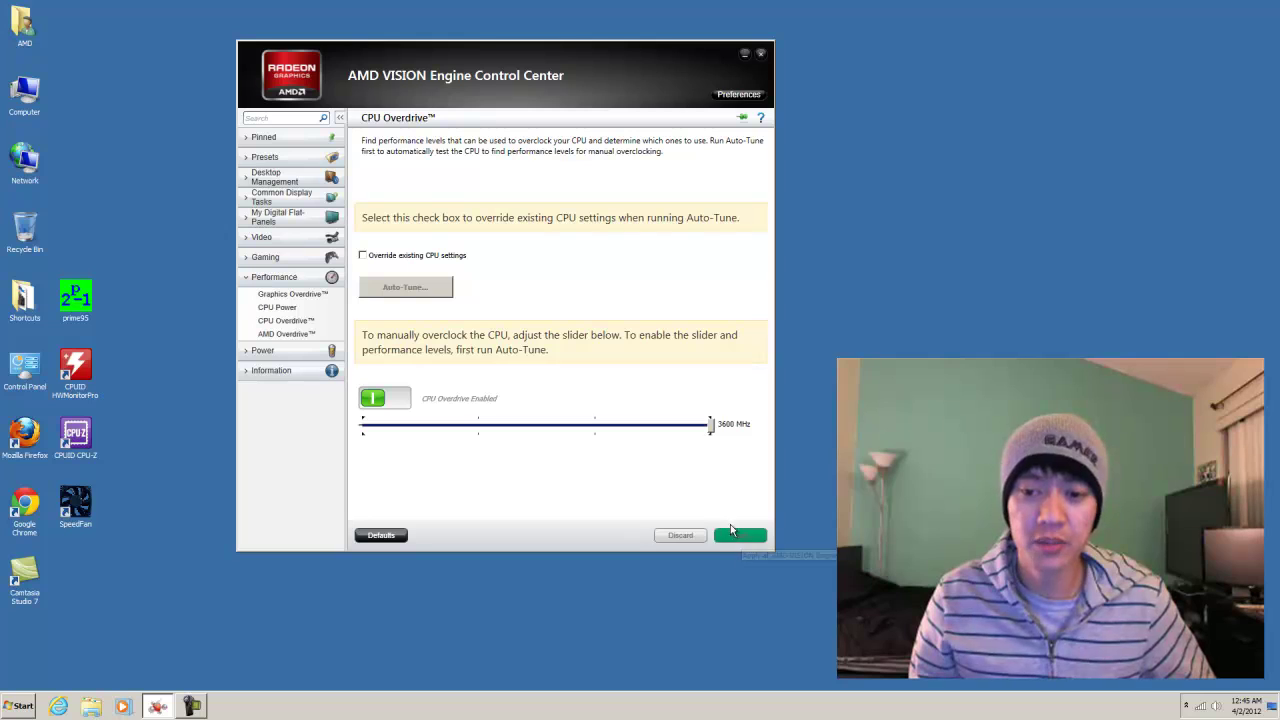
Relaunch CPU-Z at the upper right and confirm it still reports about 3221 MHz at x16.
double_click(73, 437)
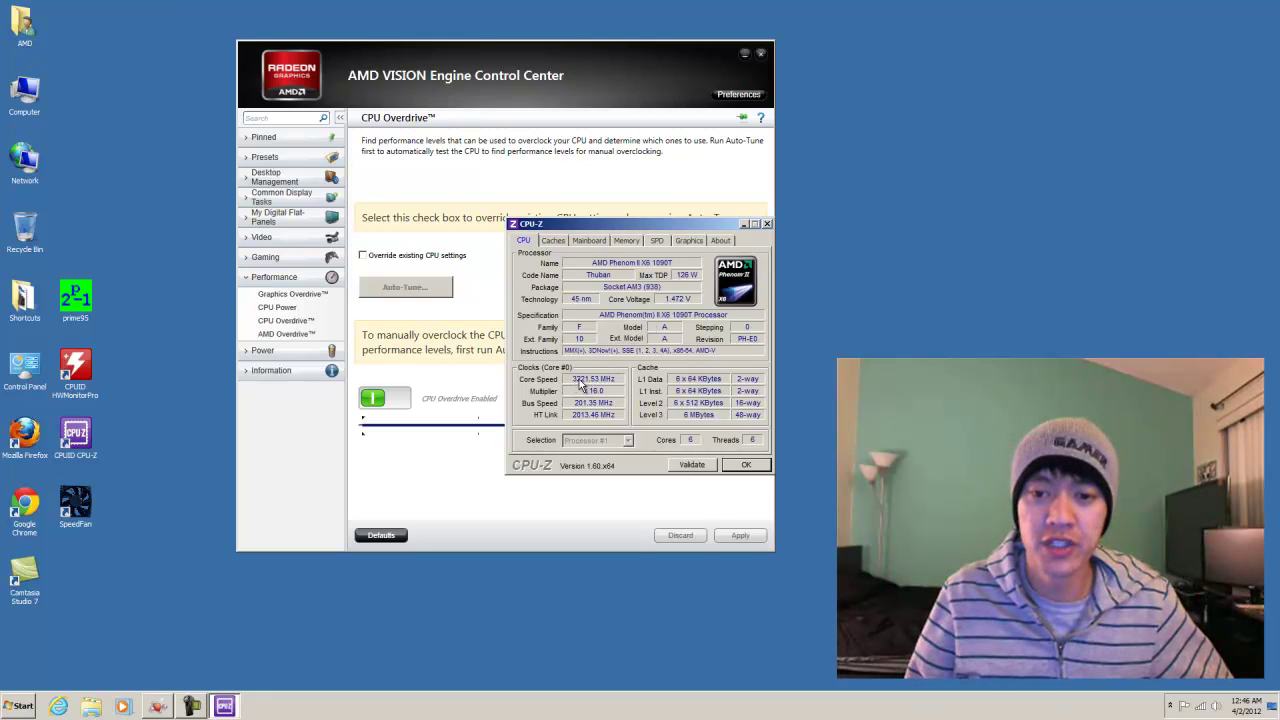
left_click_drag(583, 223, 865, 76)
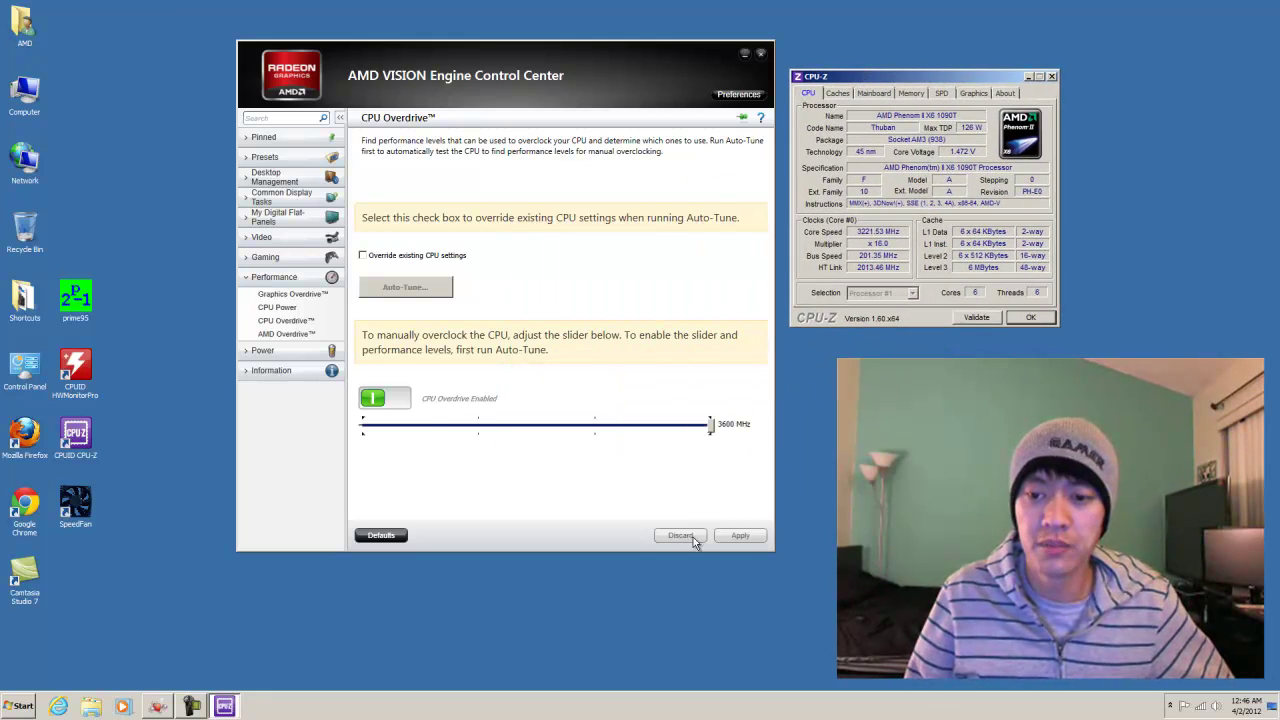
left_click(740, 536)
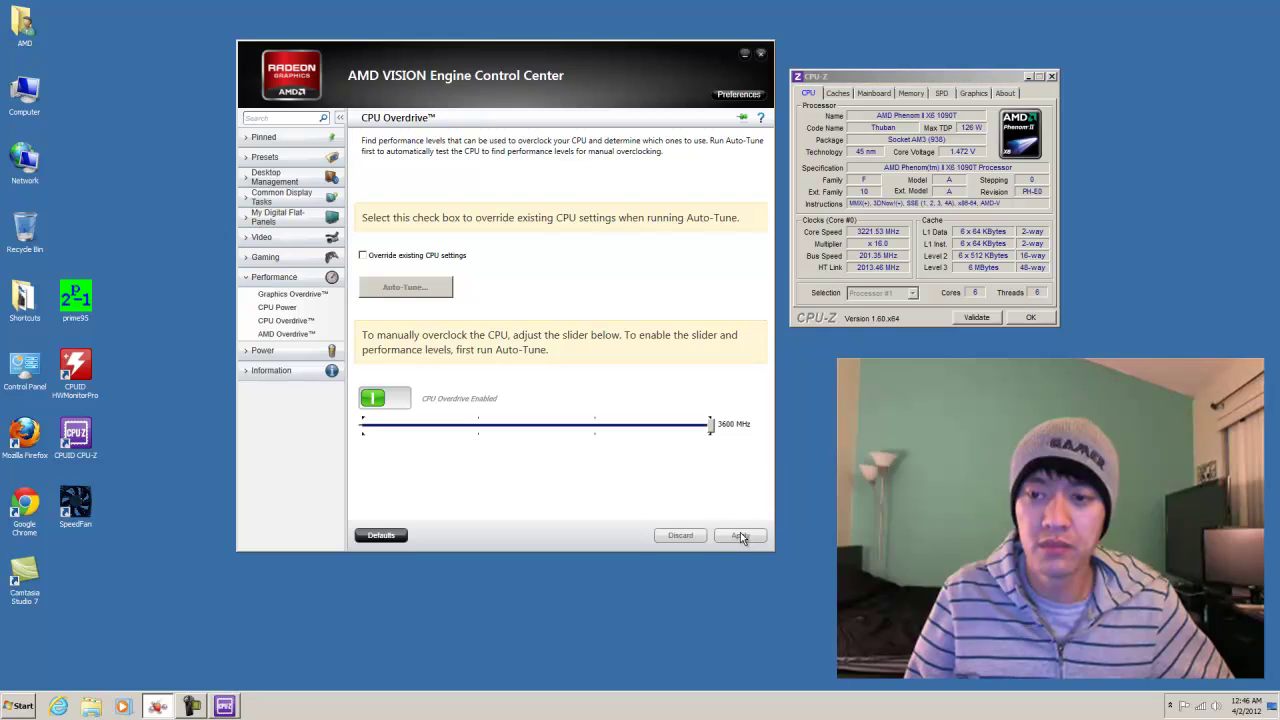
left_click(880, 260)
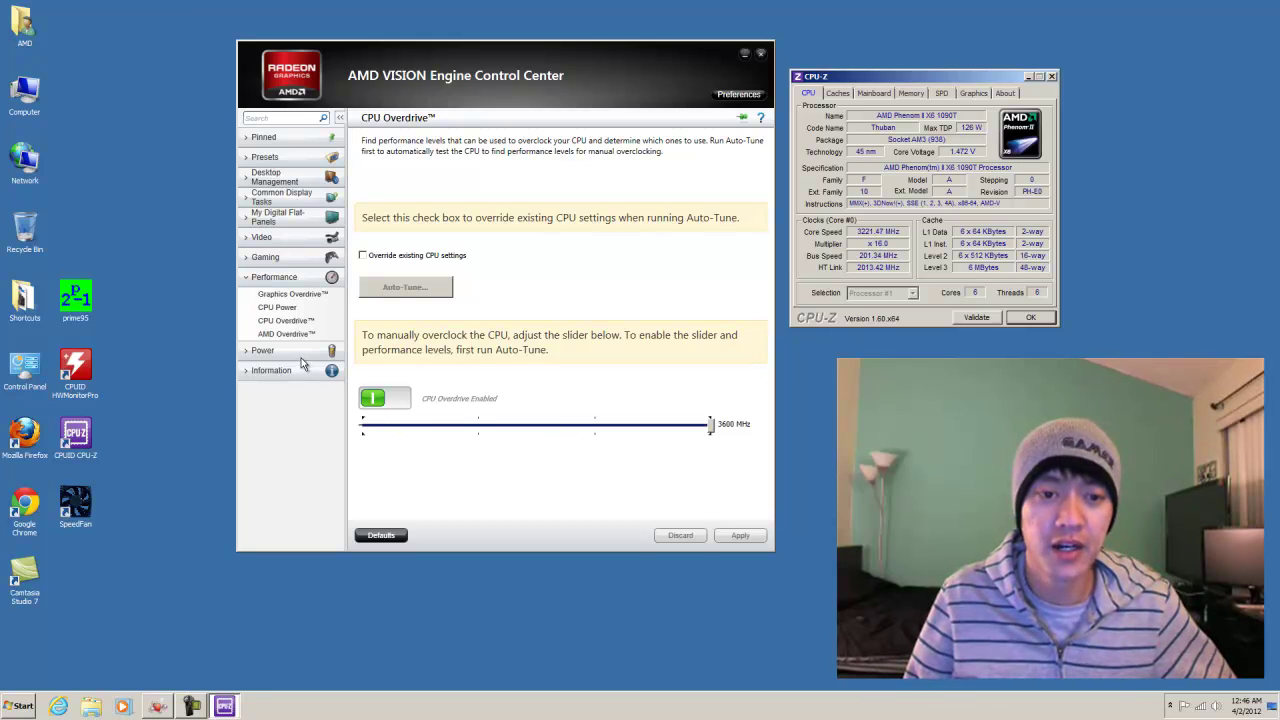
Launch Prime95 and start an In-place large FFTs torture test on all six workers.
double_click(77, 305)
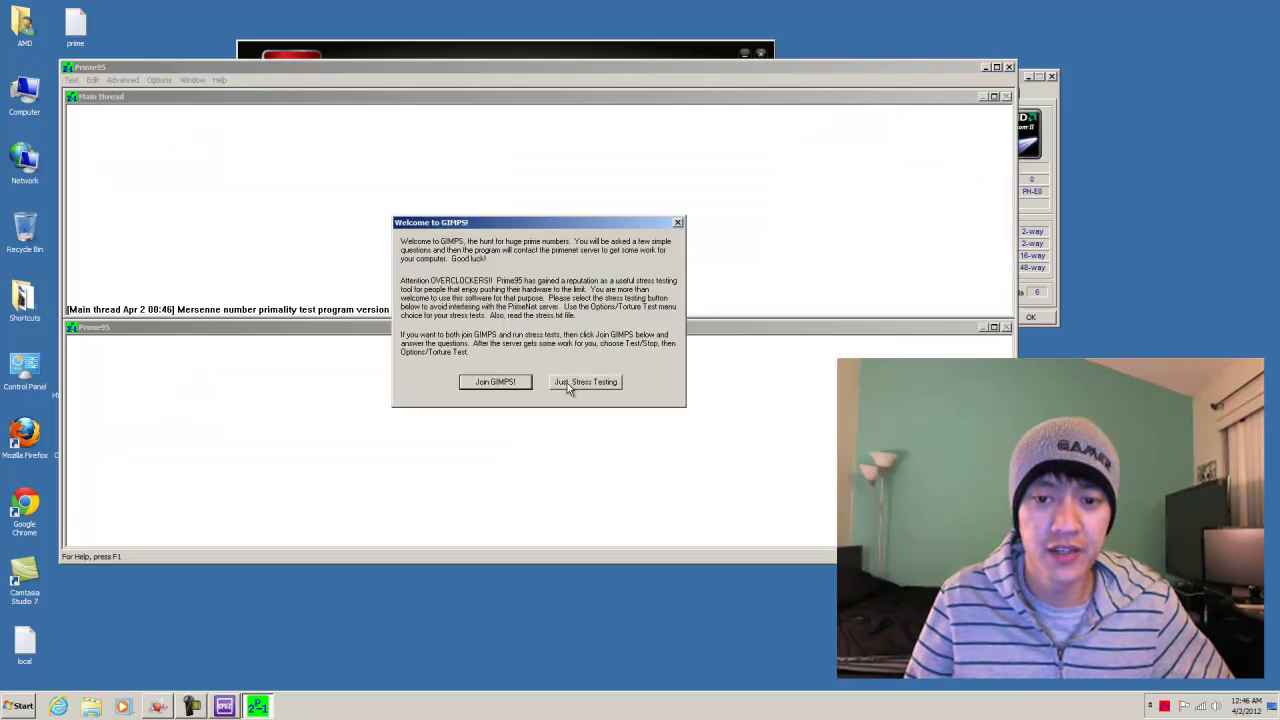
left_click(567, 386)
left_click(434, 268)
left_click(670, 255)
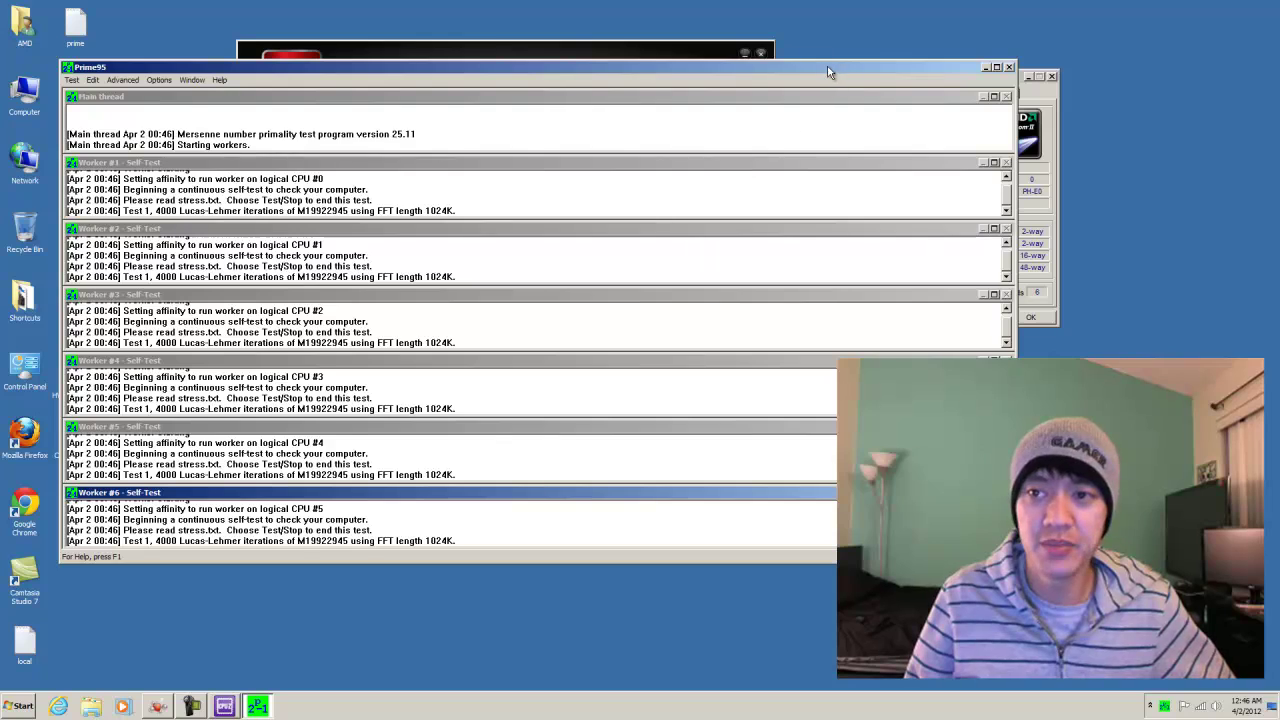
Move CPU-Z to the upper right, clear of the Prime95 window.
left_click_drag(823, 71, 779, 92)
left_click_drag(875, 74, 942, 60)
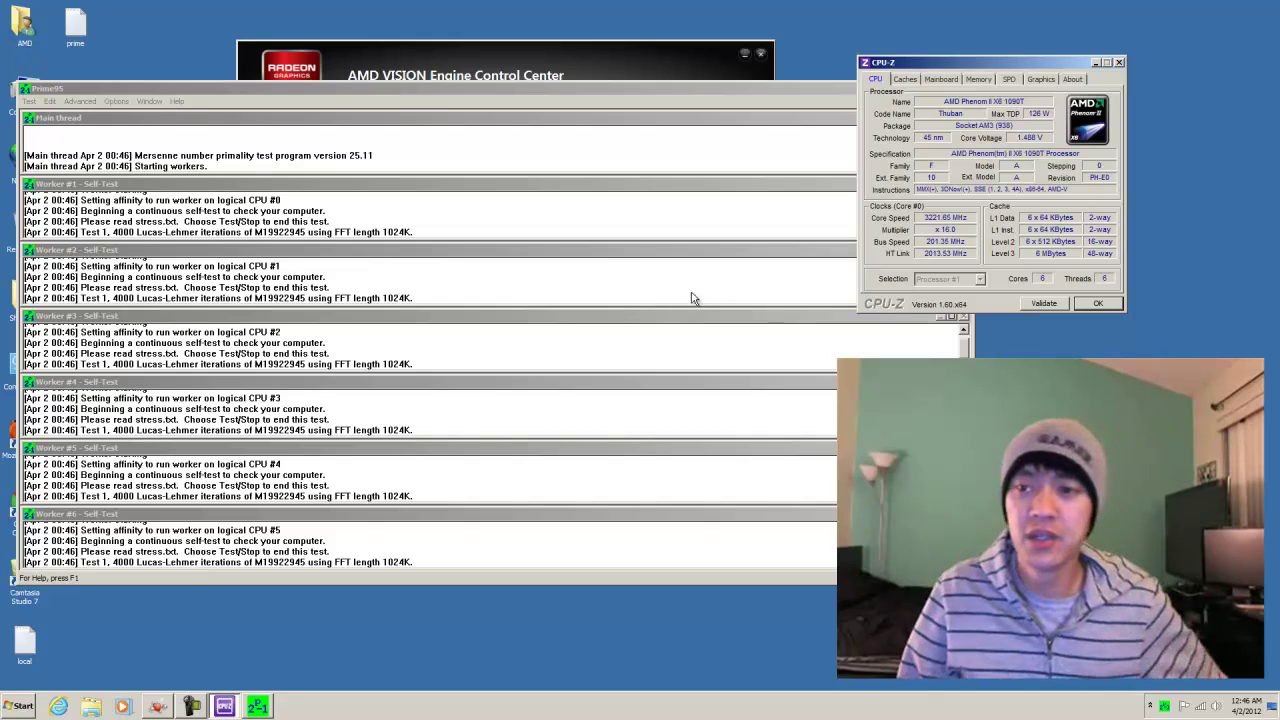
left_click_drag(990, 64, 1104, 50)
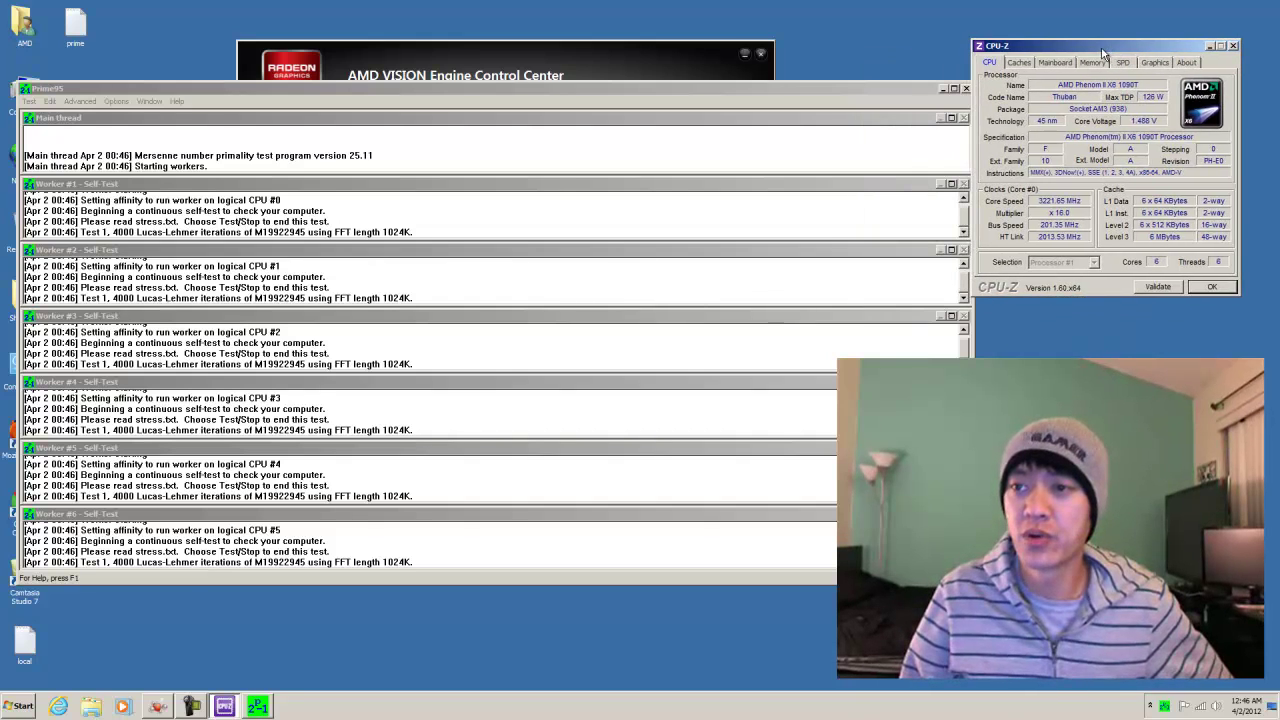
Bring the AMD control center forward and check CPU Overdrive is still enabled at 3600 MHz.
left_click(682, 57)
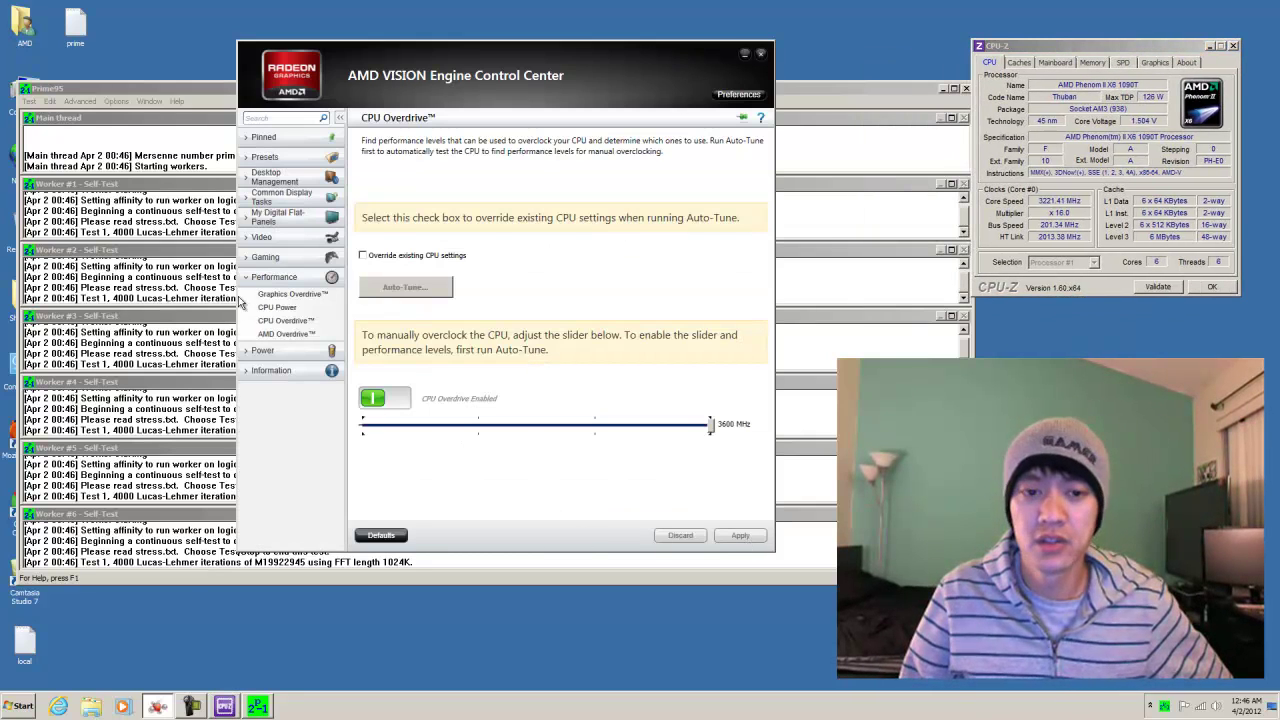
left_click(292, 341)
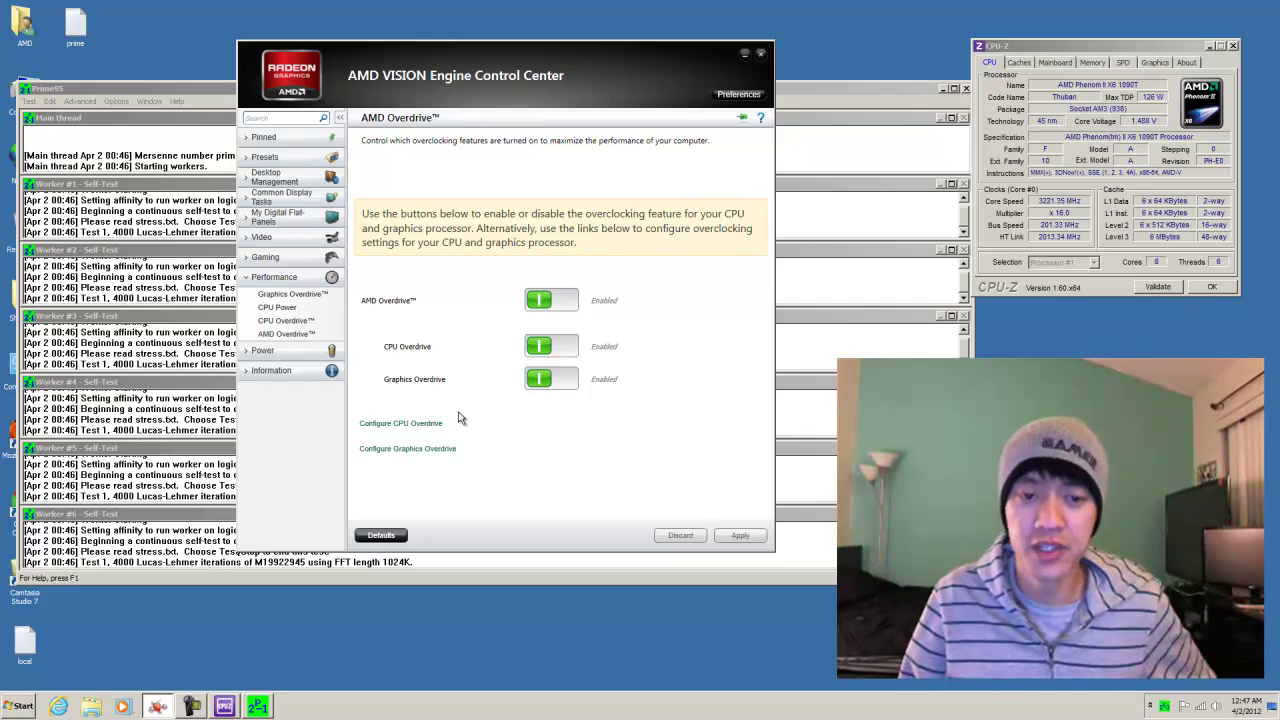
left_click(287, 322)
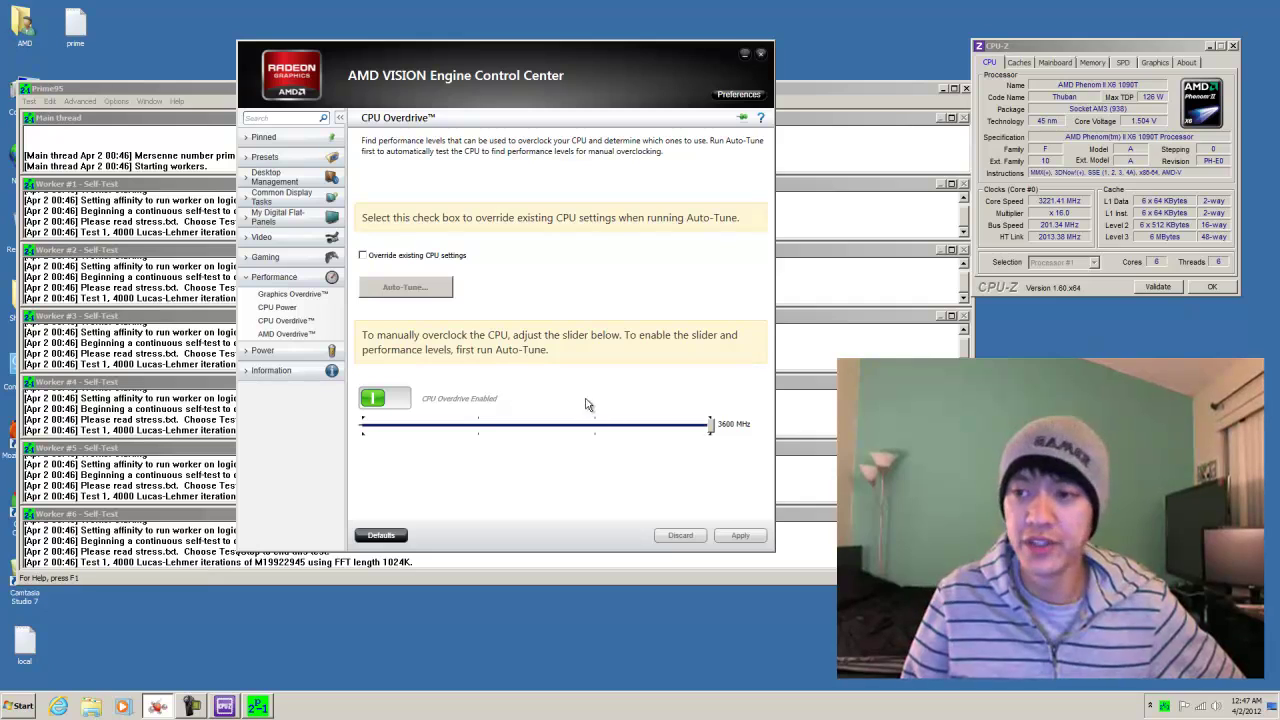
Close the AMD control center and CPU-Z, move Prime95 upper right, and launch HWMonitor PRO.
left_click(760, 54)
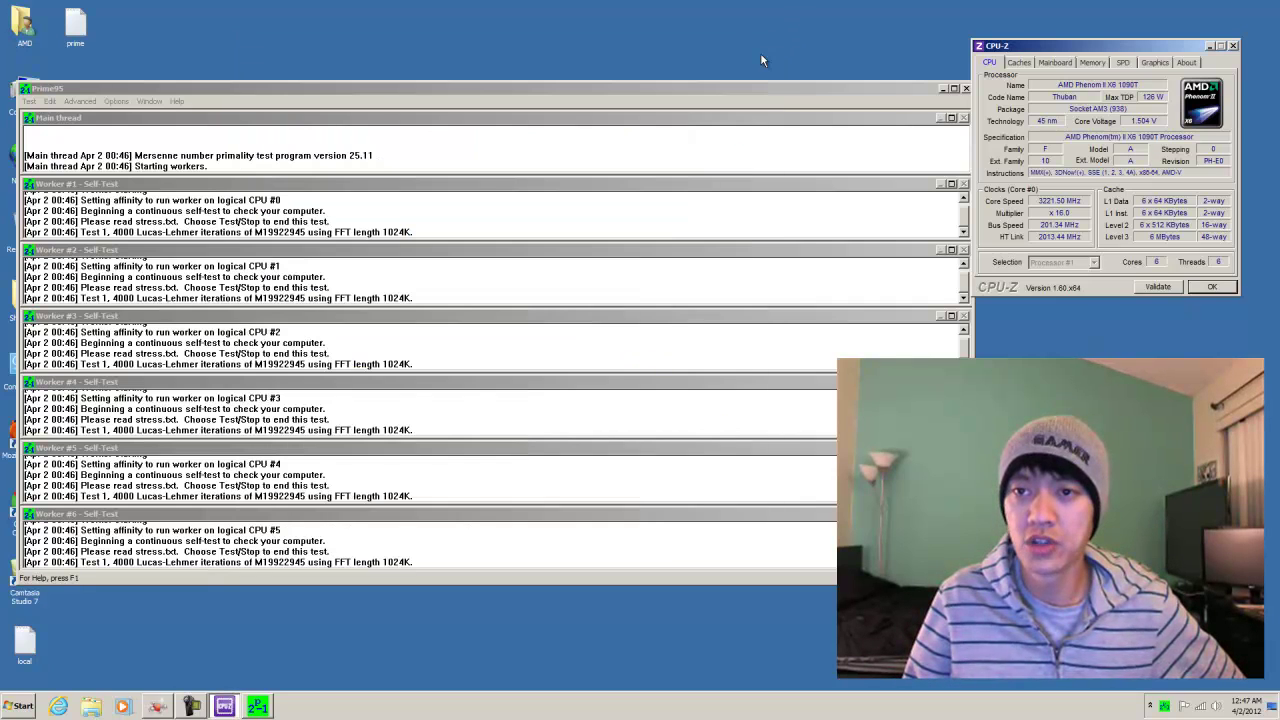
left_click(1233, 46)
left_click_drag(785, 88, 1013, 55)
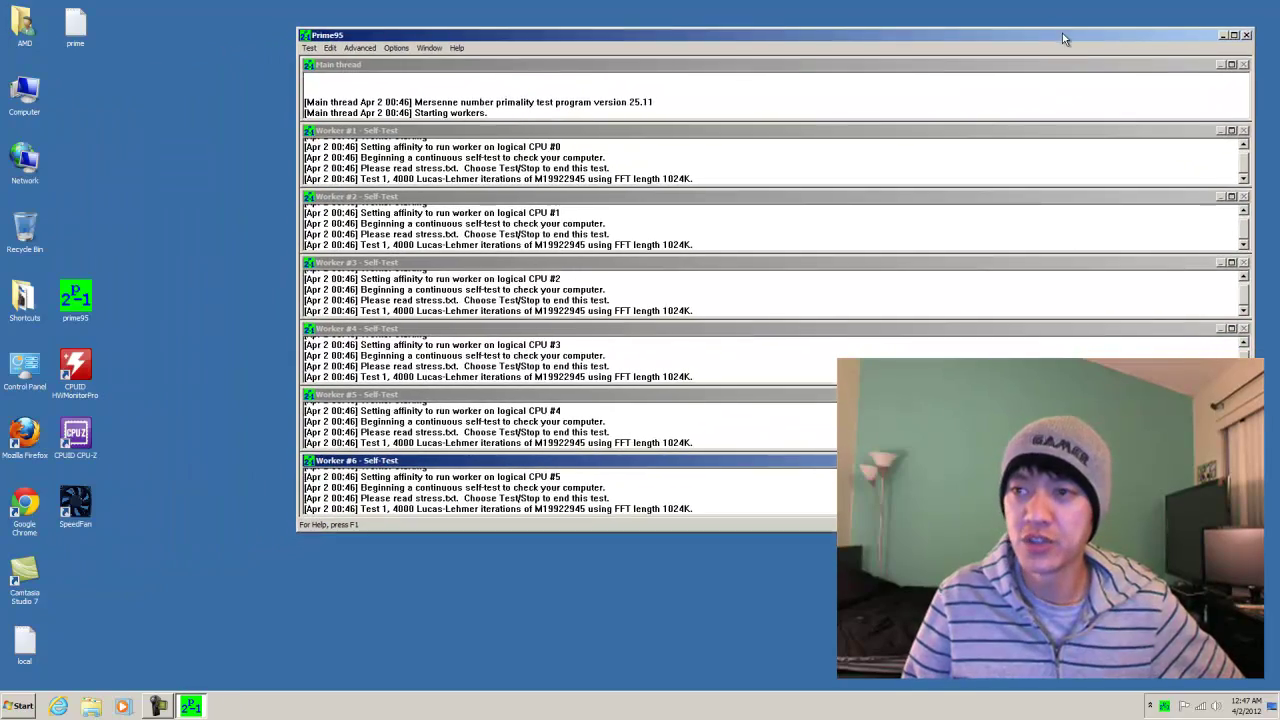
left_click_drag(1063, 35, 1061, 33)
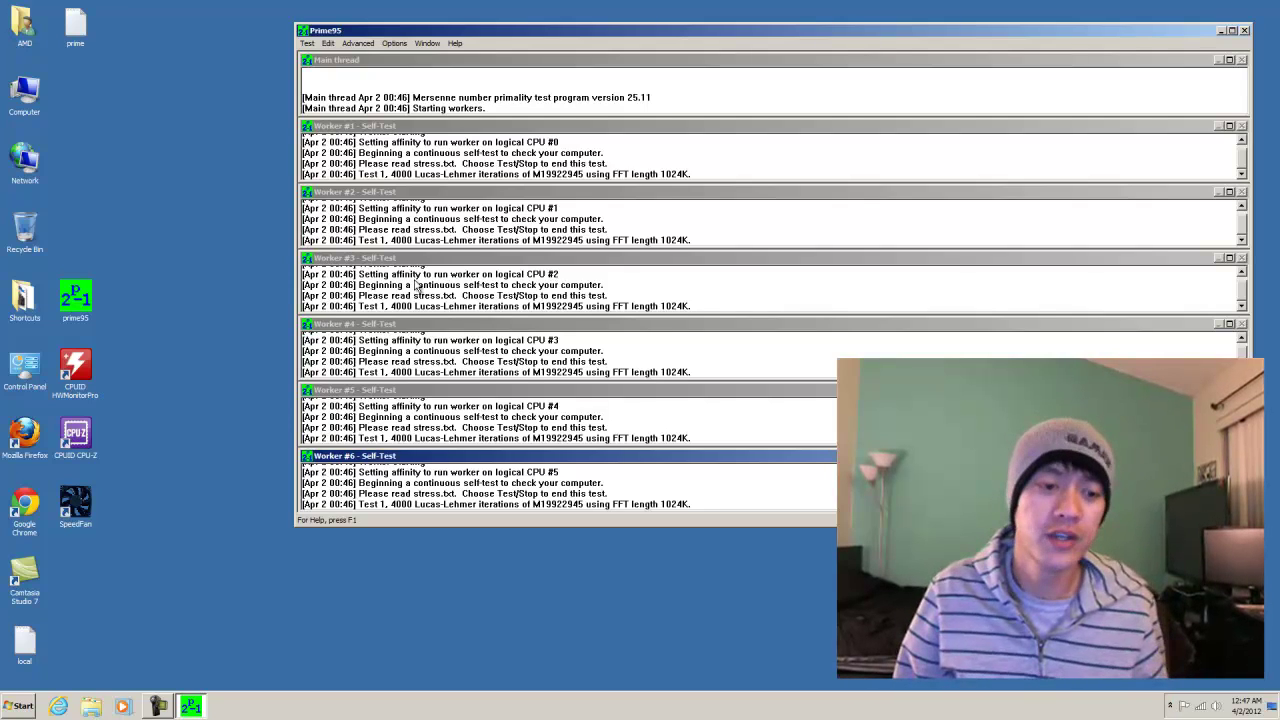
double_click(76, 365)
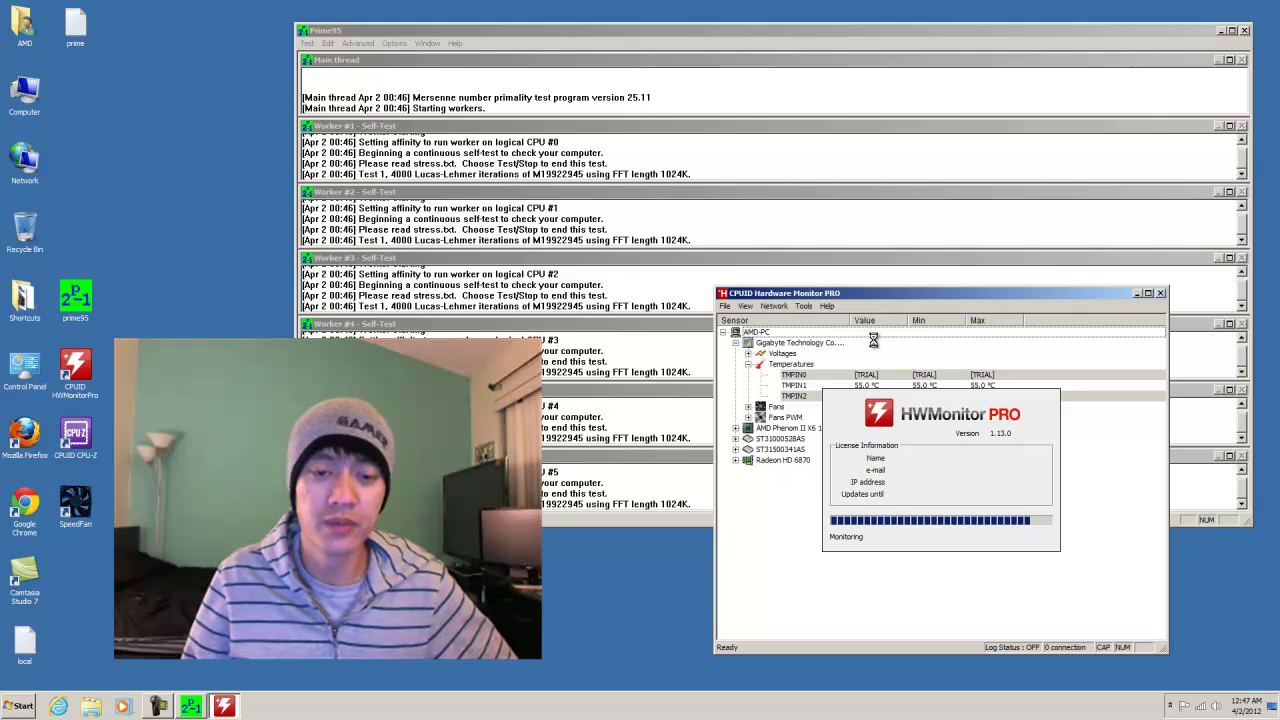
Position HWMonitor PRO's motherboard temperature readings so most Prime95 worker logs stay visible.
left_click_drag(886, 296, 546, 123)
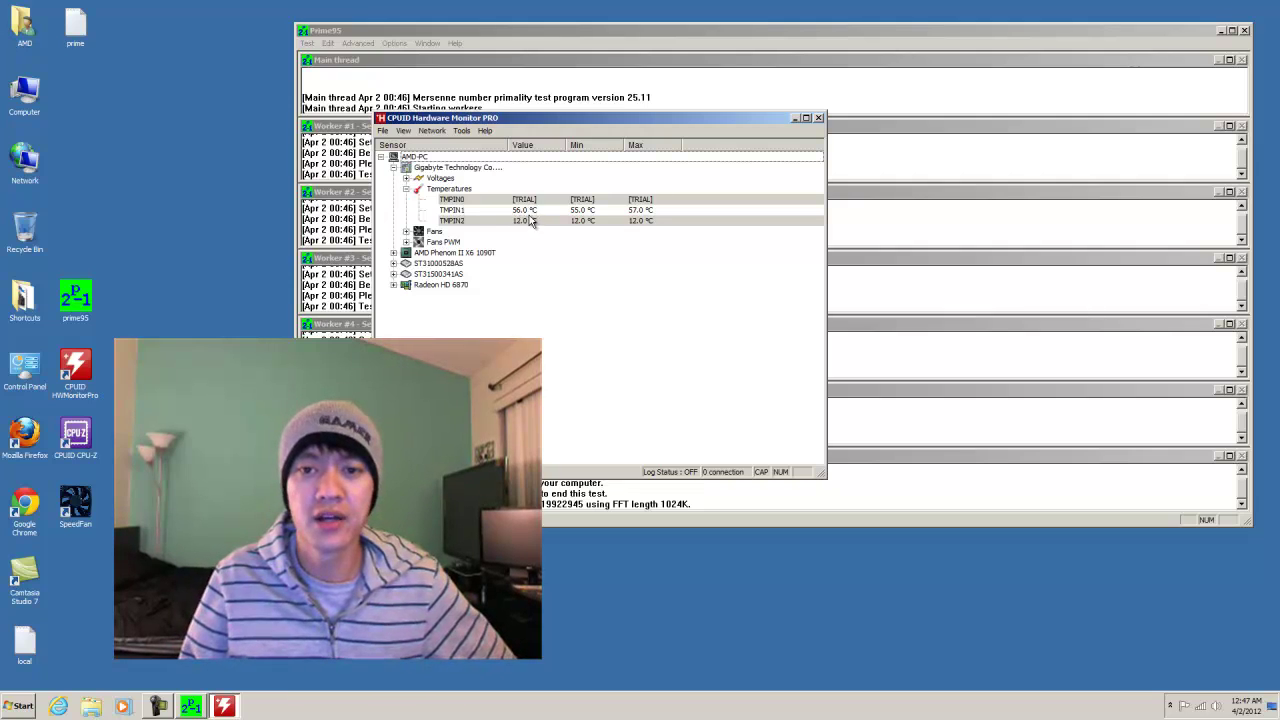
left_click_drag(549, 120, 914, 197)
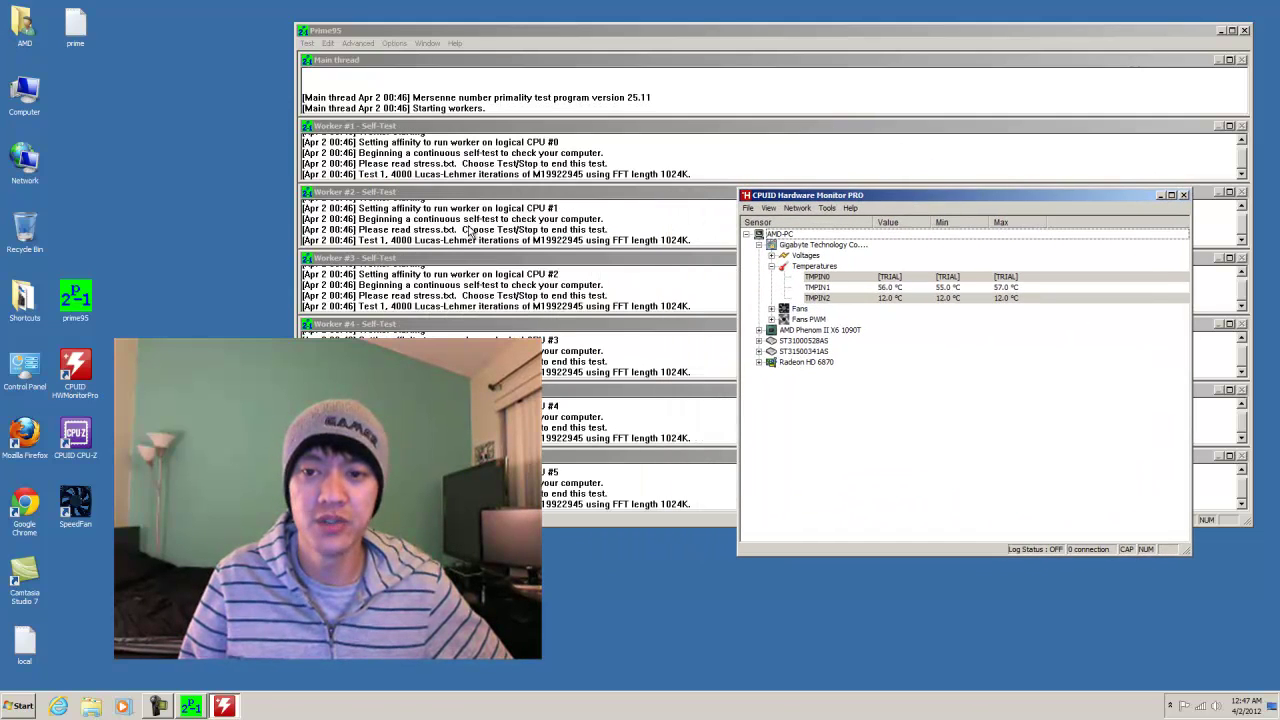
left_click(771, 310)
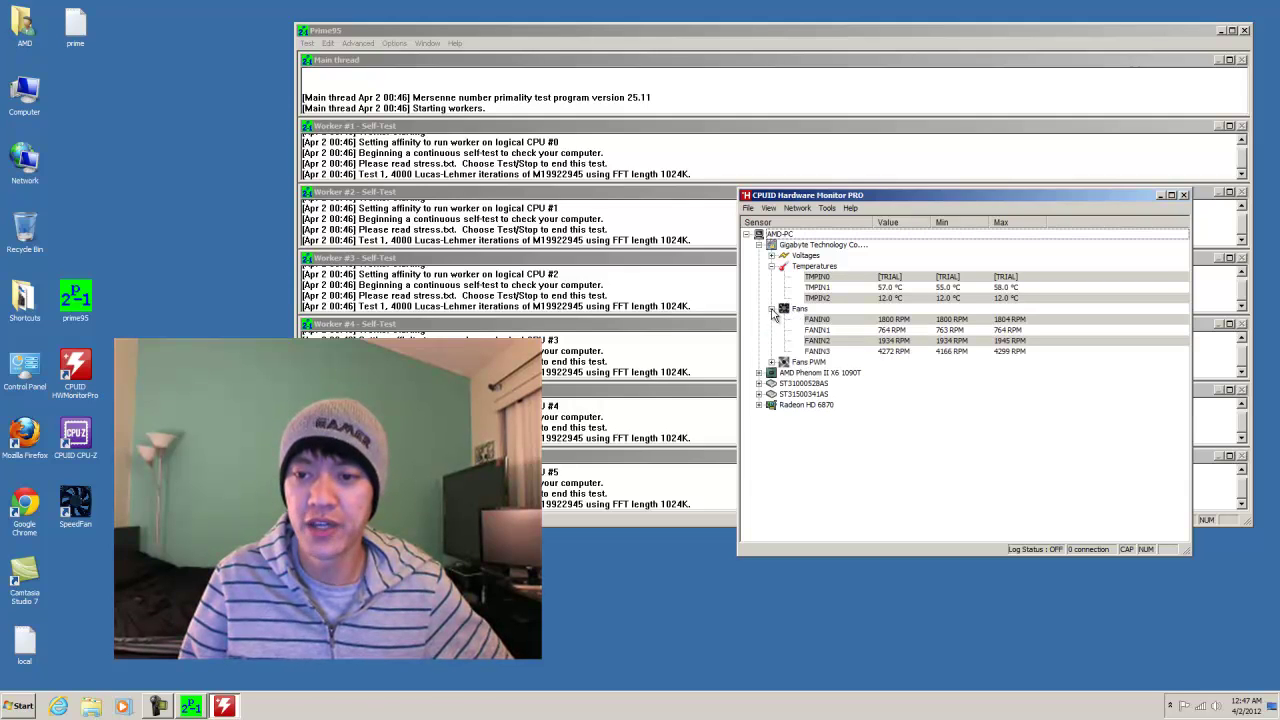
left_click(771, 310)
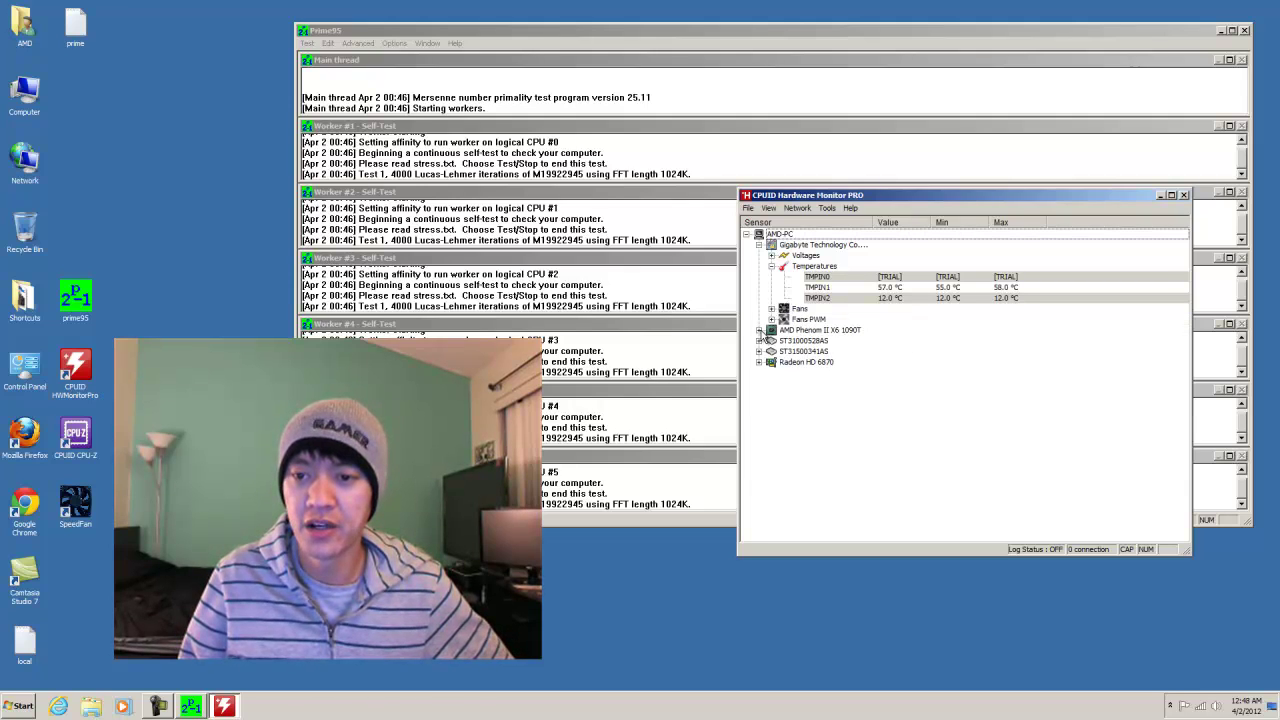
left_click(759, 330)
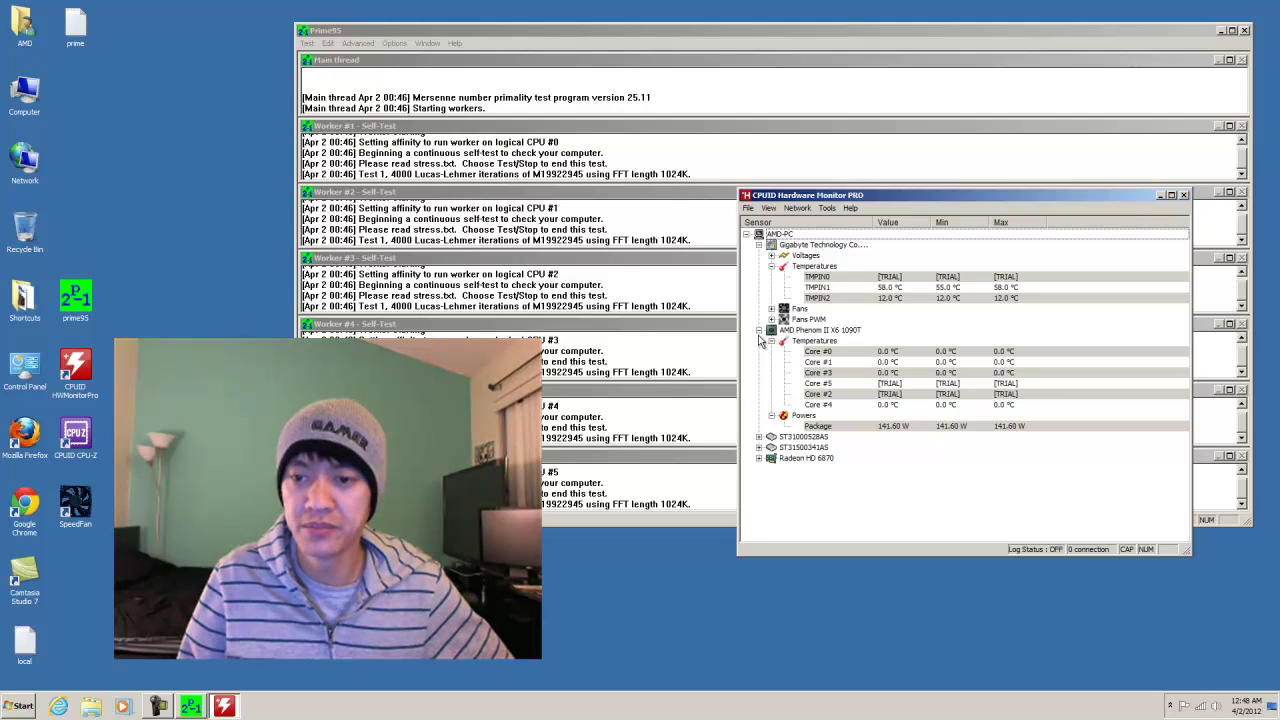
left_click(759, 330)
left_click(759, 330)
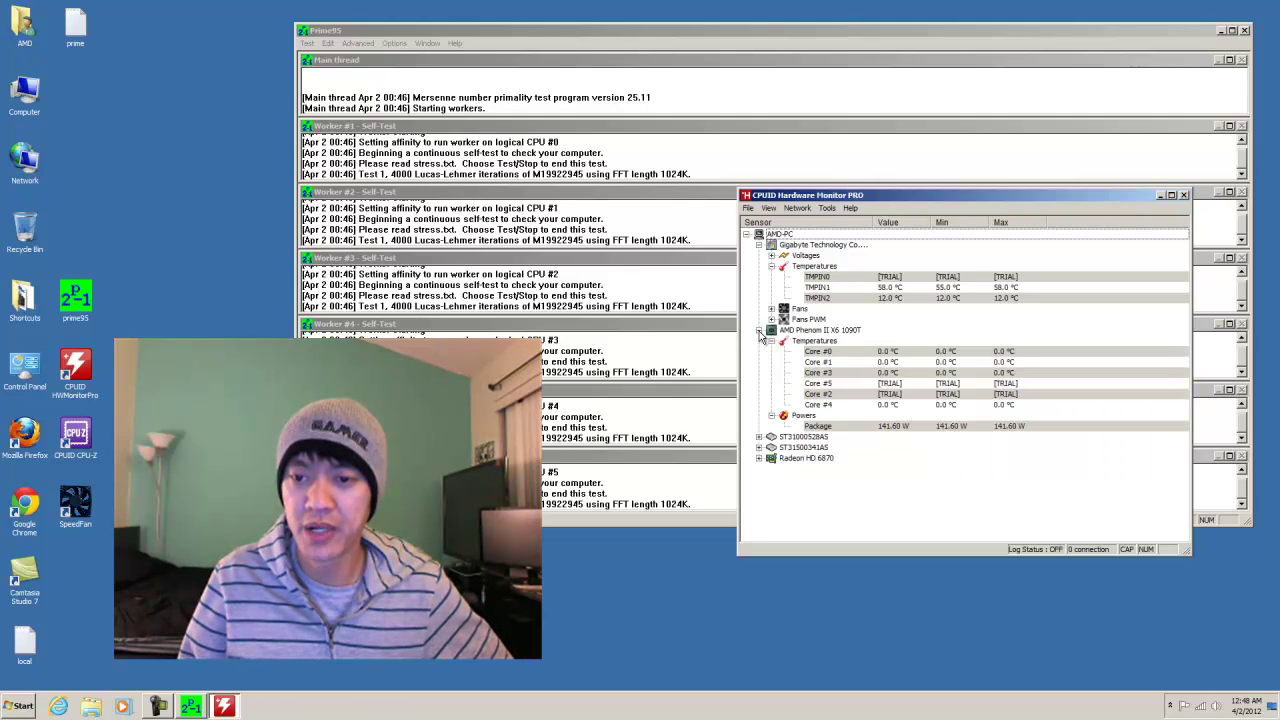
left_click(759, 330)
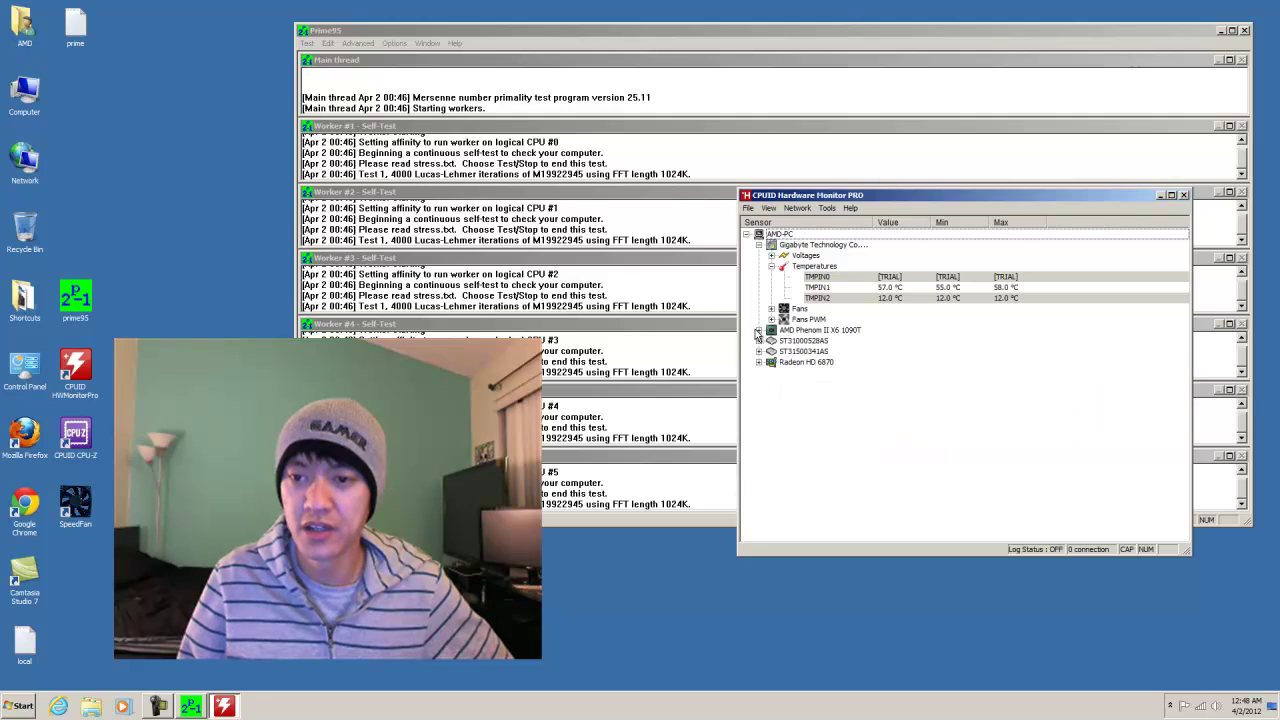
left_click(771, 255)
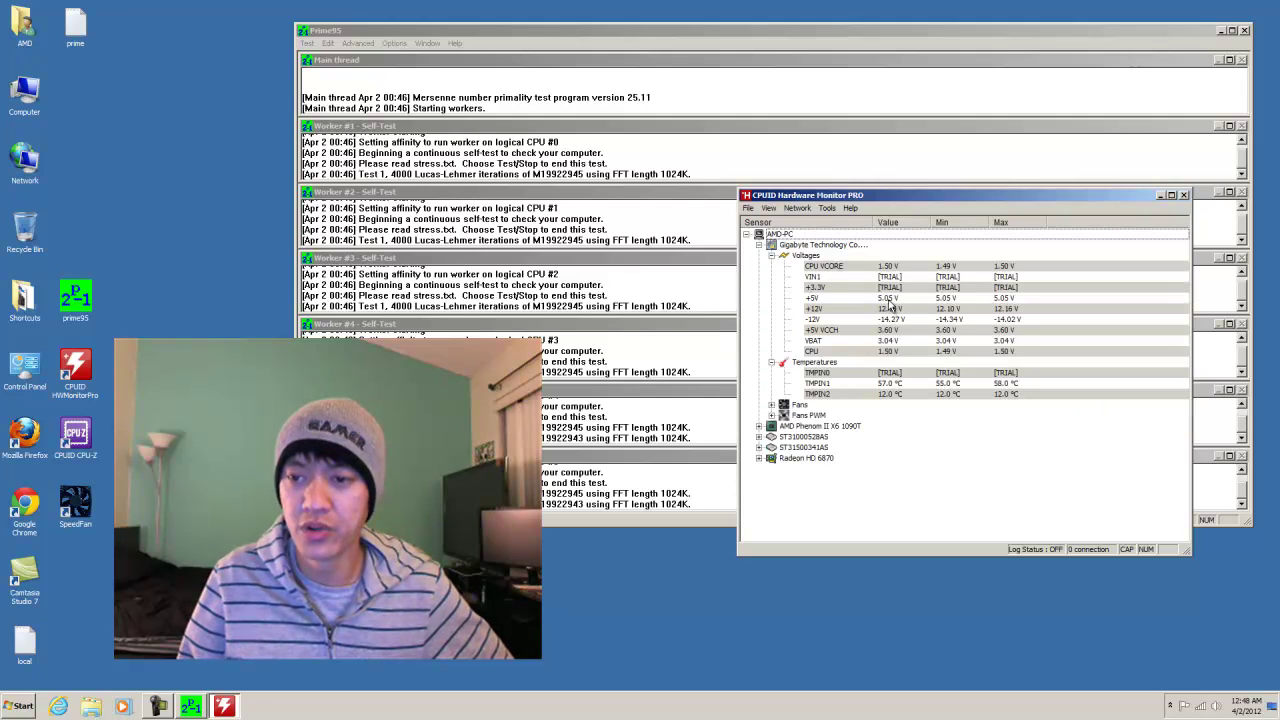
left_click(772, 256)
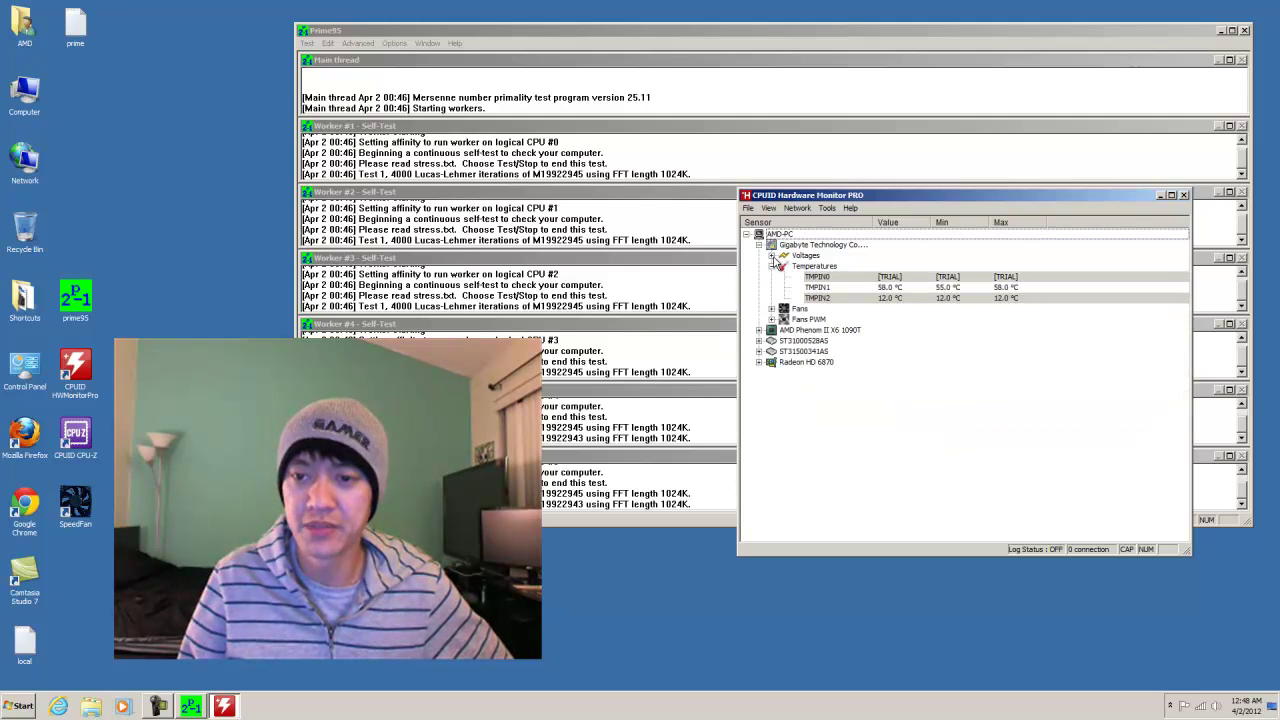
left_click(880, 289)
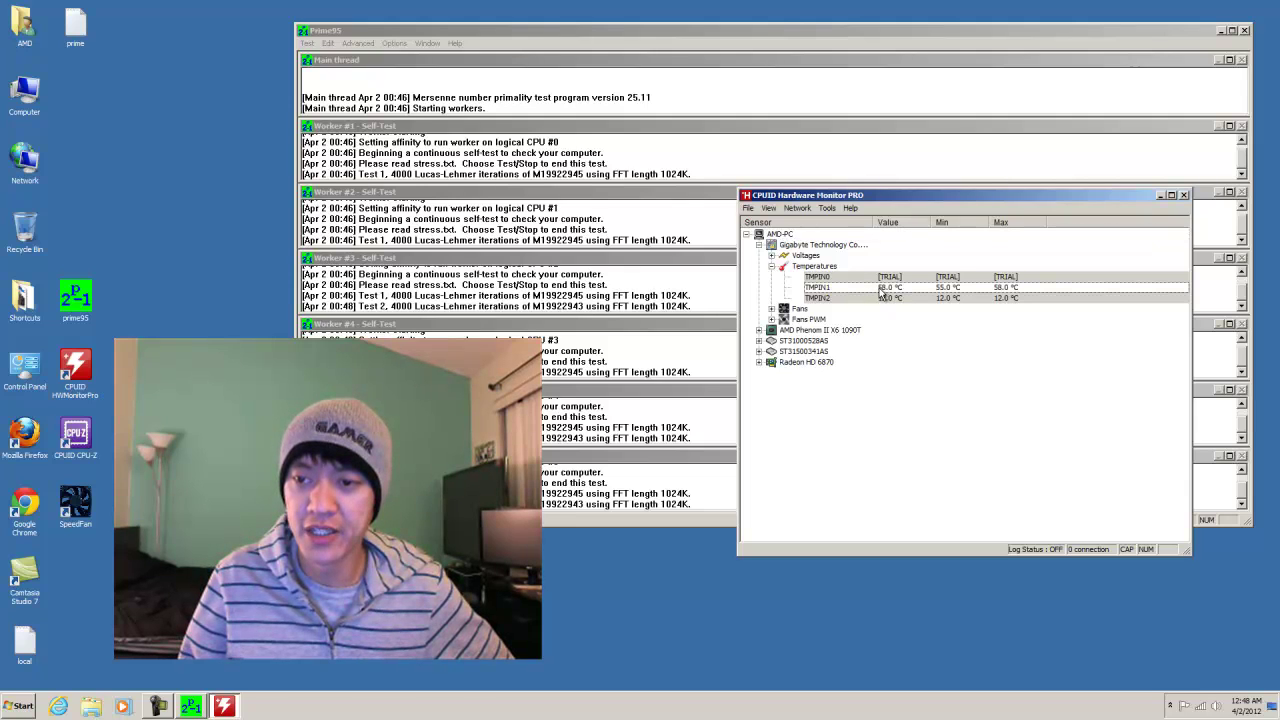
Launch SpeedFan for temperature, fan and voltage readings, and close HWMonitor PRO.
left_click(78, 515)
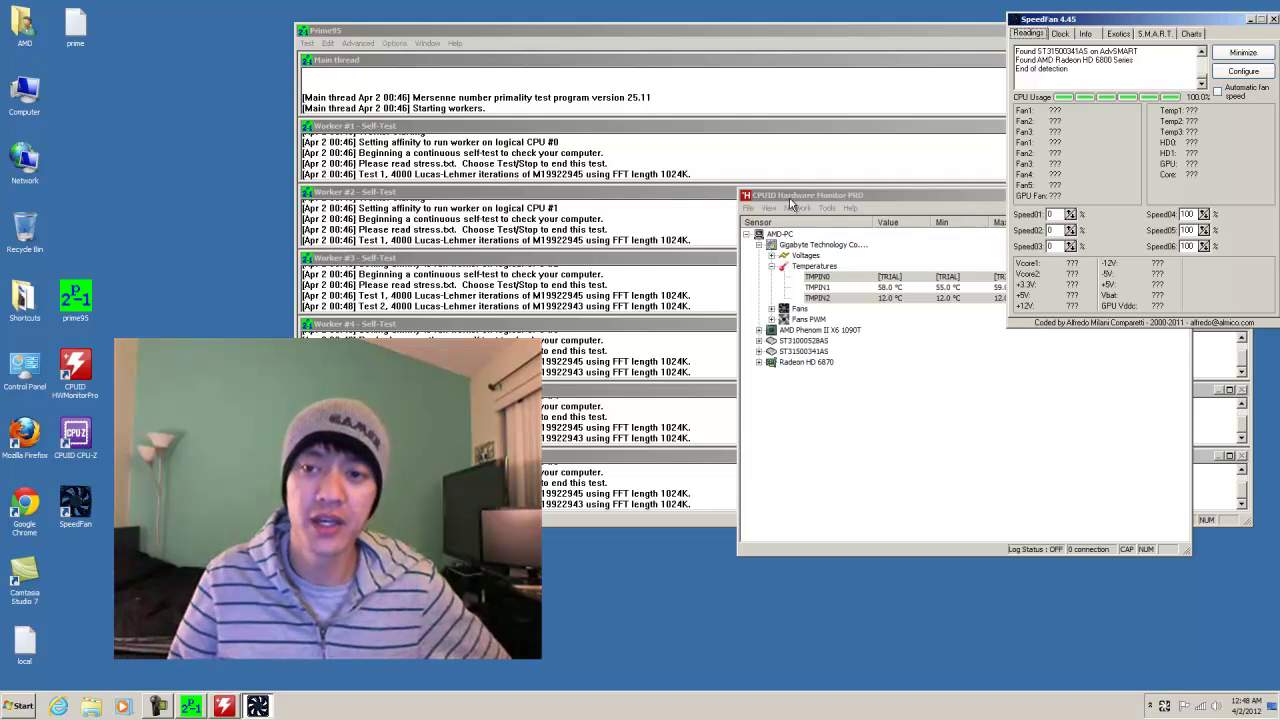
left_click_drag(826, 197, 703, 197)
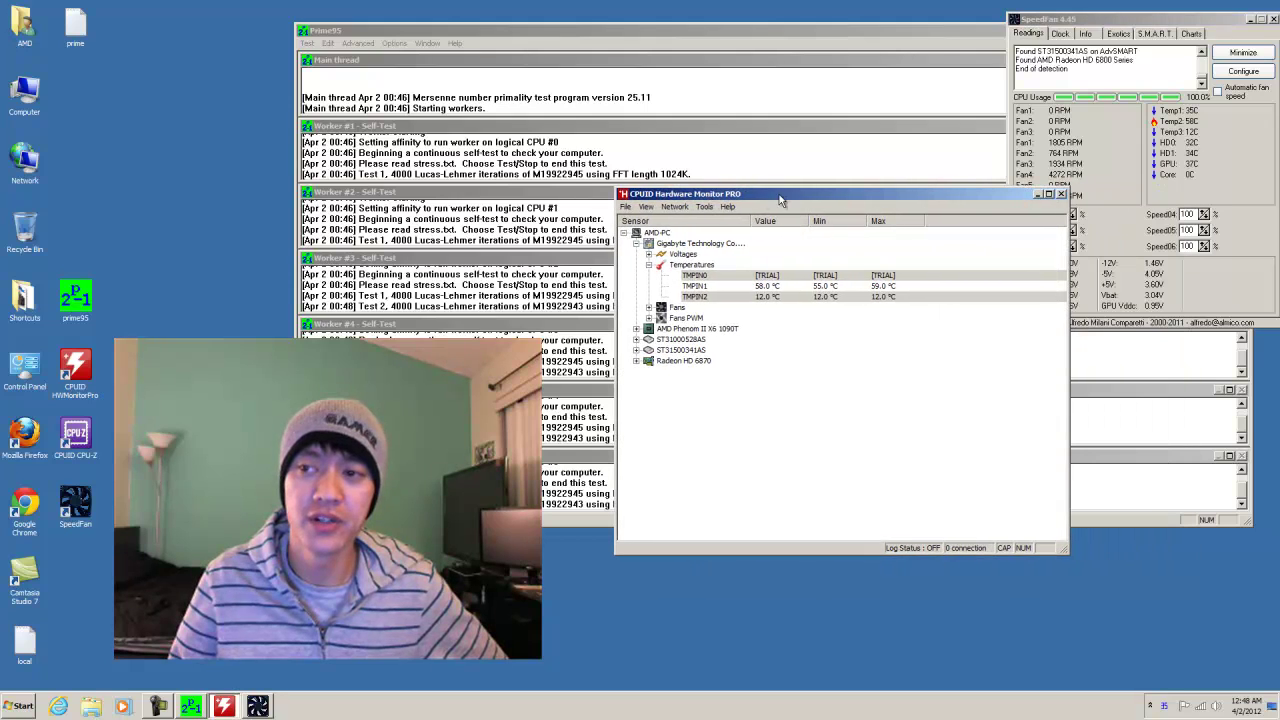
left_click(1061, 194)
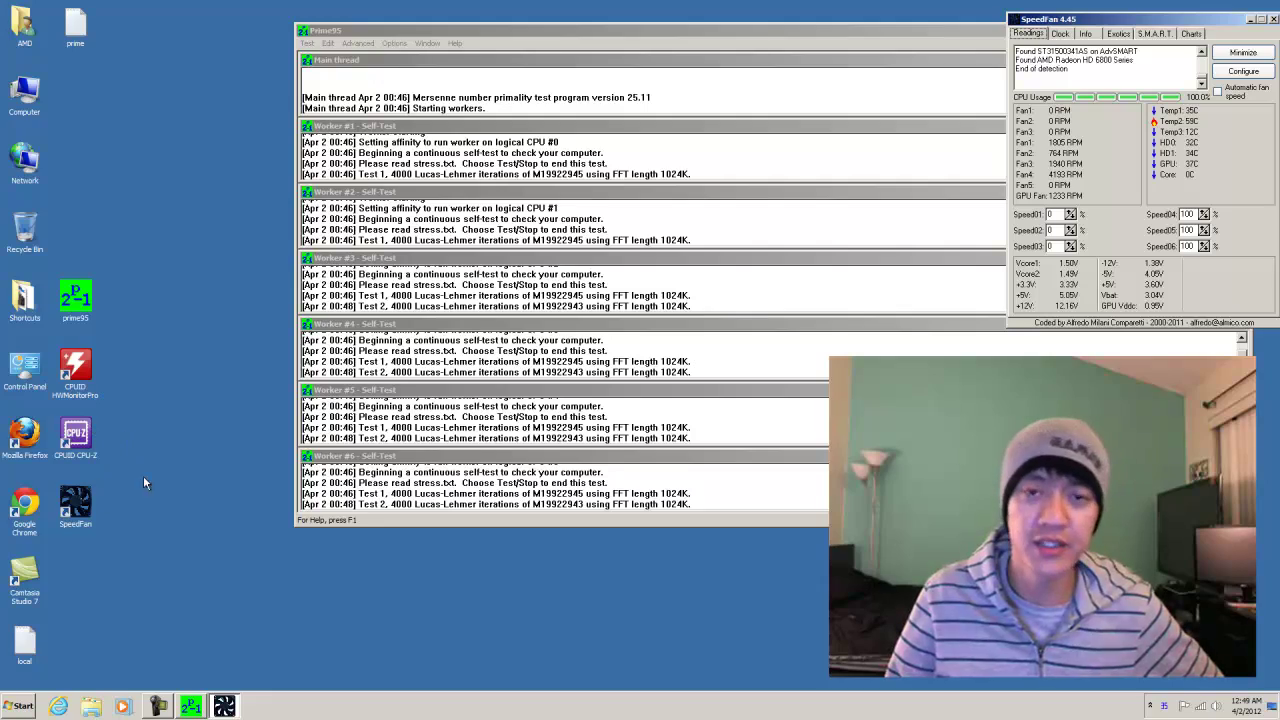
Move the Prime95 window to the left edge so all six worker logs sit beside SpeedFan.
left_click_drag(624, 27, 367, 20)
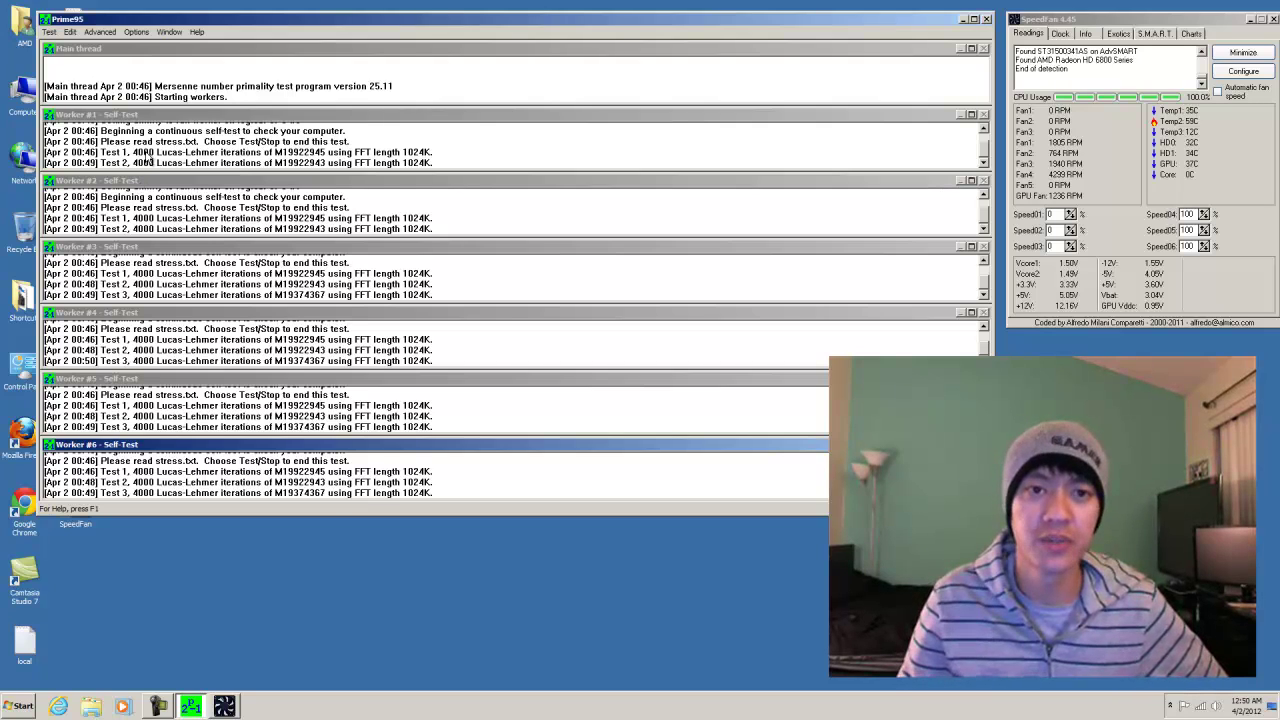
Stop the Prime95 torture test with 'Stop all workers' checked.
left_click(49, 33)
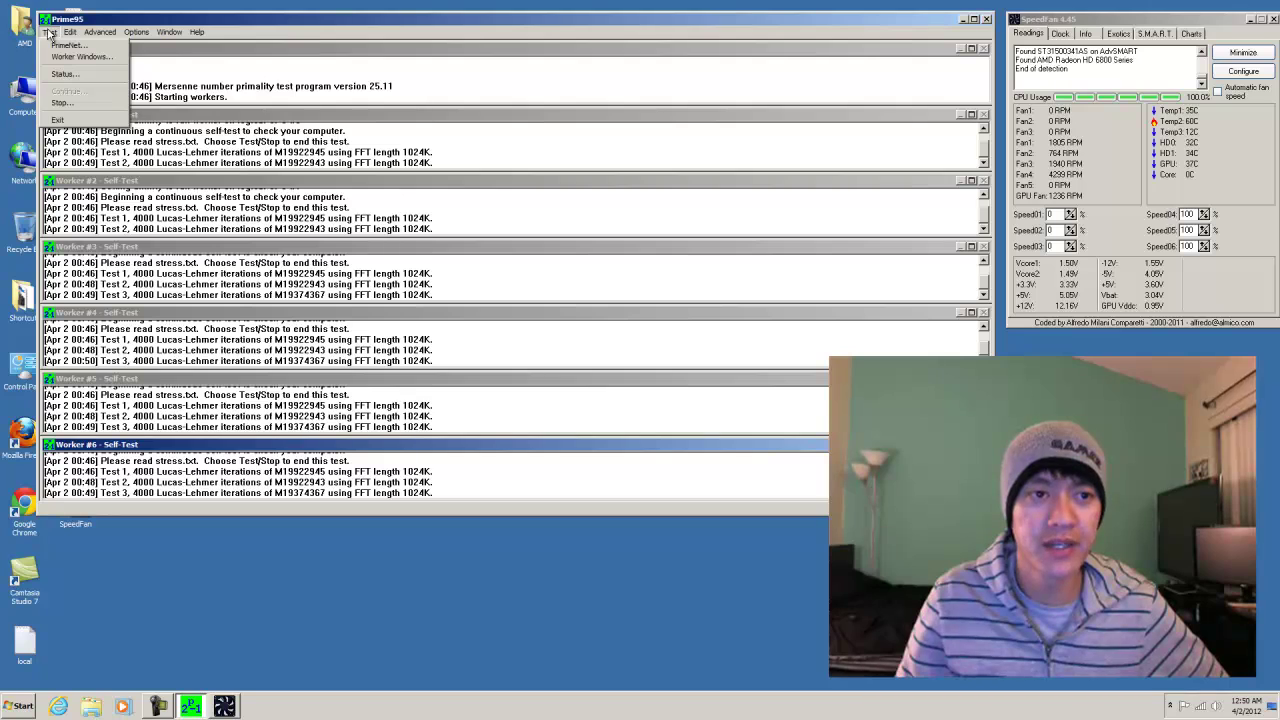
left_click(60, 102)
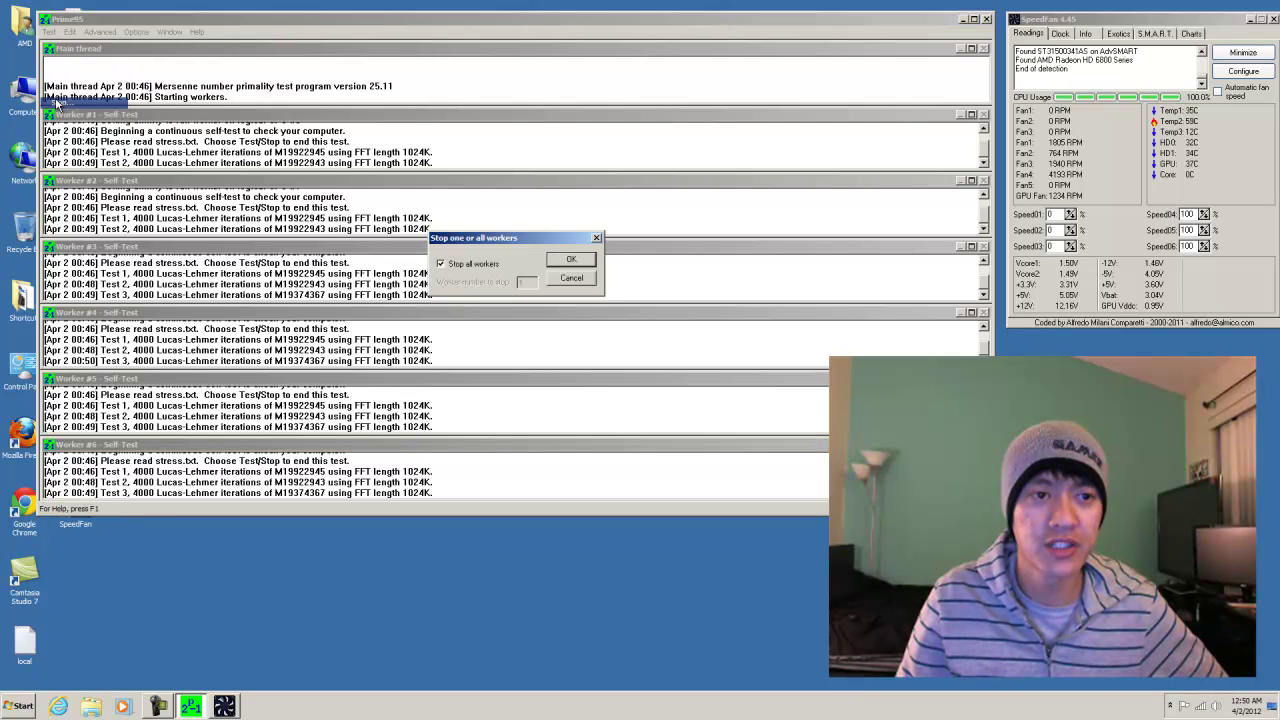
left_click(567, 260)
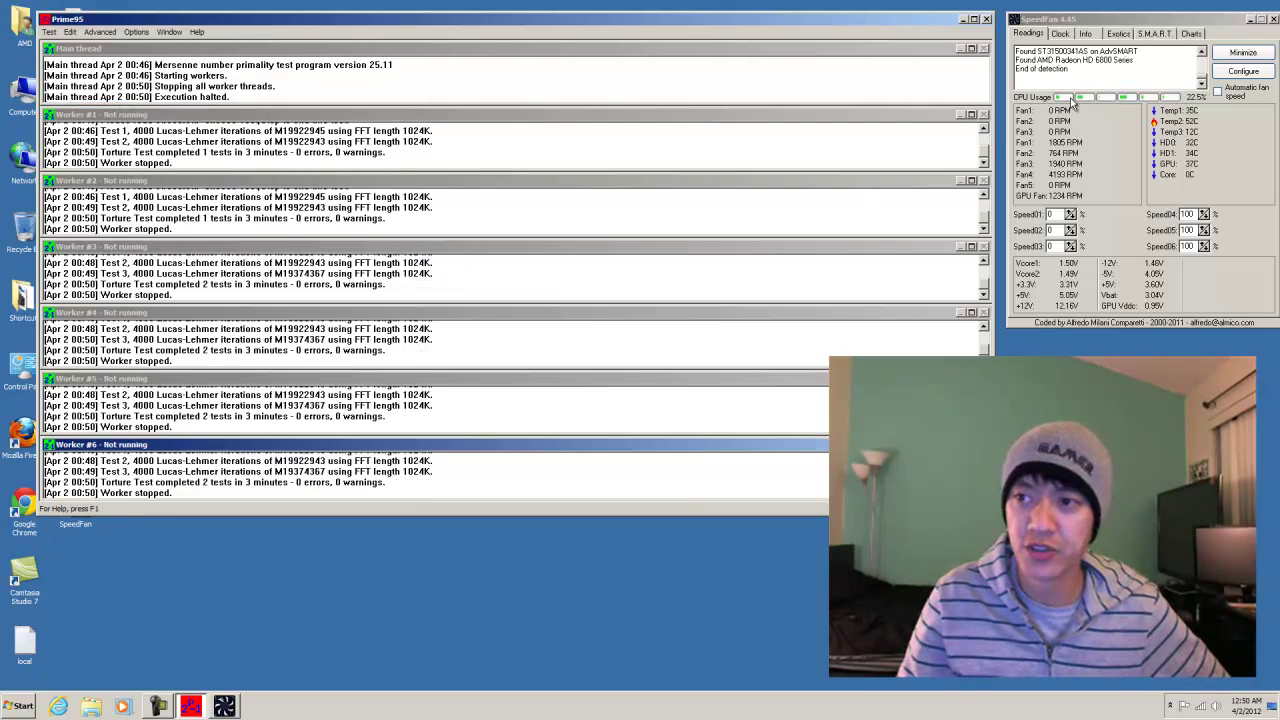